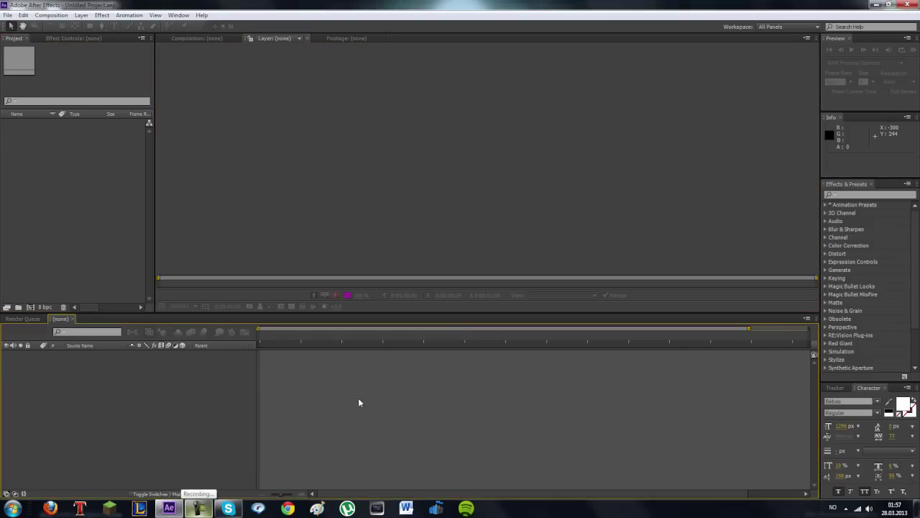
Import the cinematics video file into the project as footage.
left_click(106, 261)
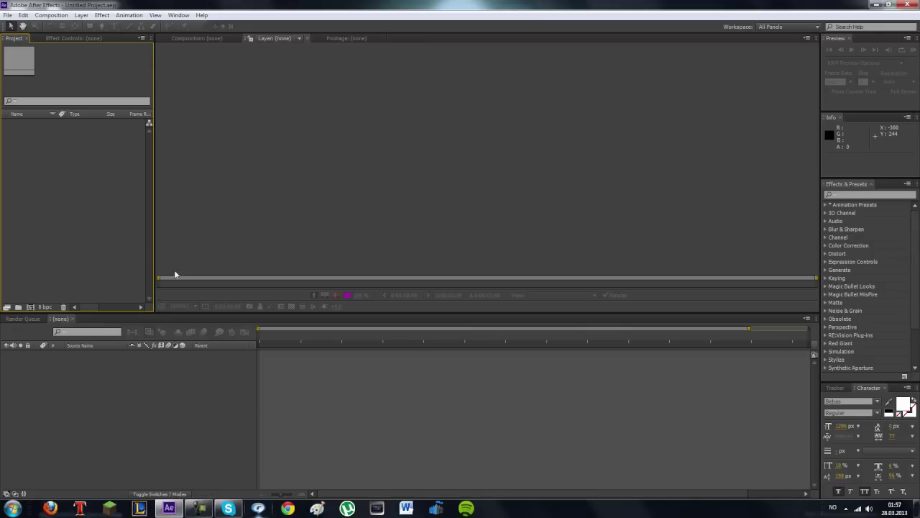
left_click(7, 15)
mouse_move(74, 140)
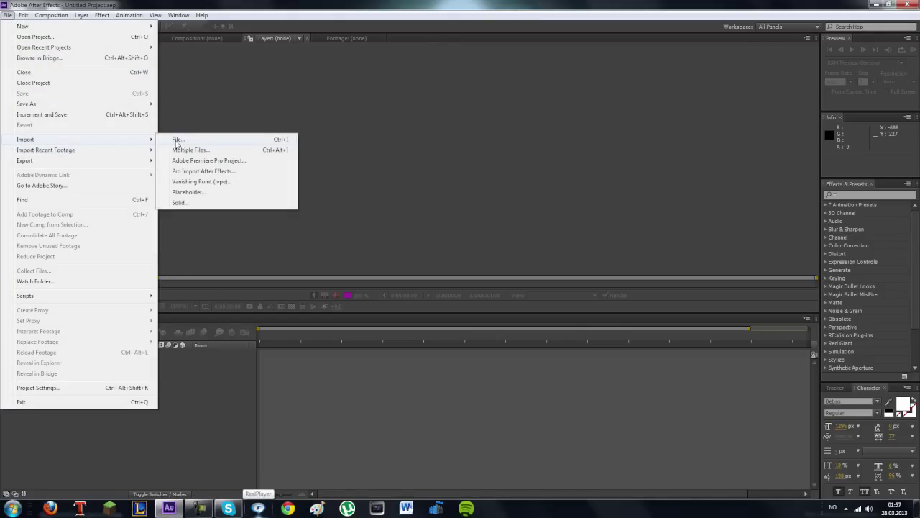
left_click(177, 141)
left_click(77, 85)
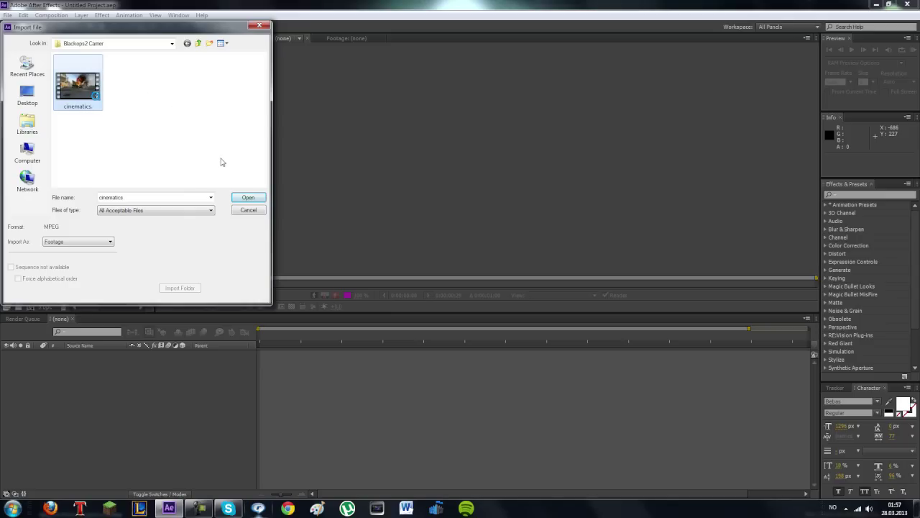
left_click(248, 197)
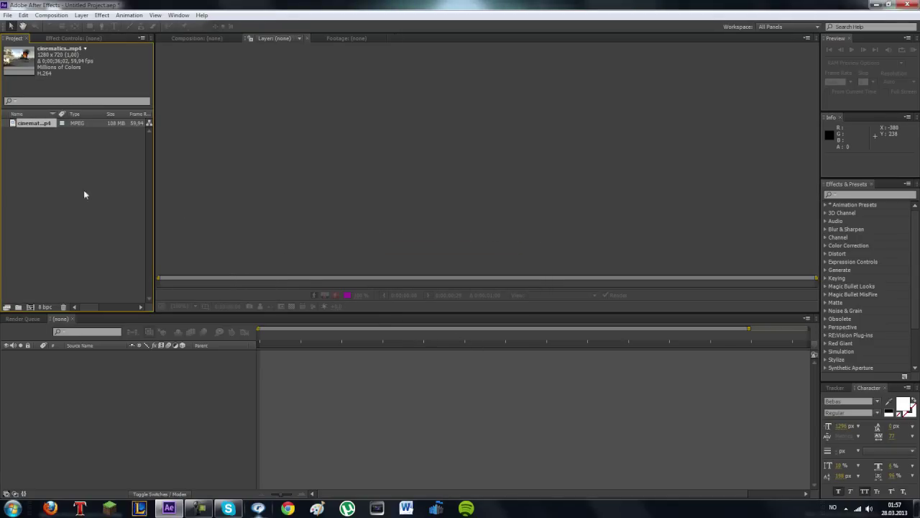
Create a composition from the cinematics.mp4 footage and set the project colour depth to 16 bpc.
left_click_drag(27, 124, 30, 307)
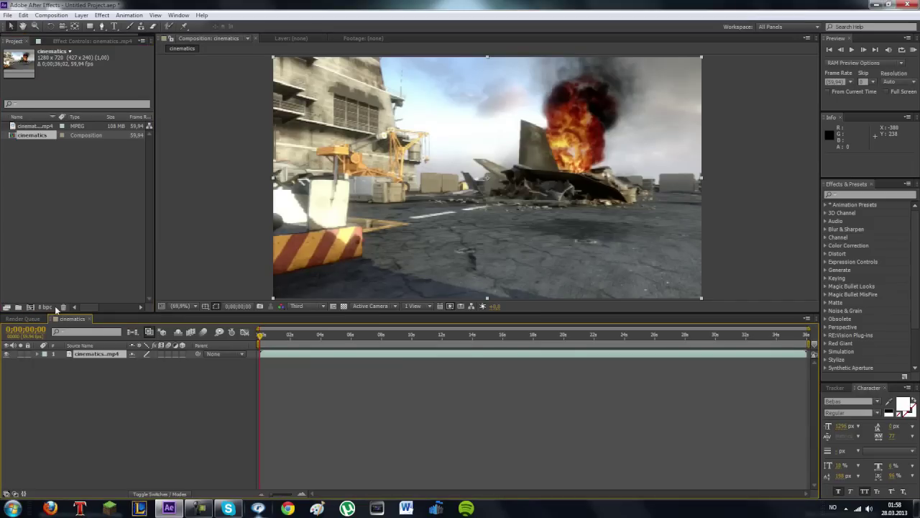
left_click(56, 308)
left_click(461, 205)
left_click(465, 227)
left_click(509, 407)
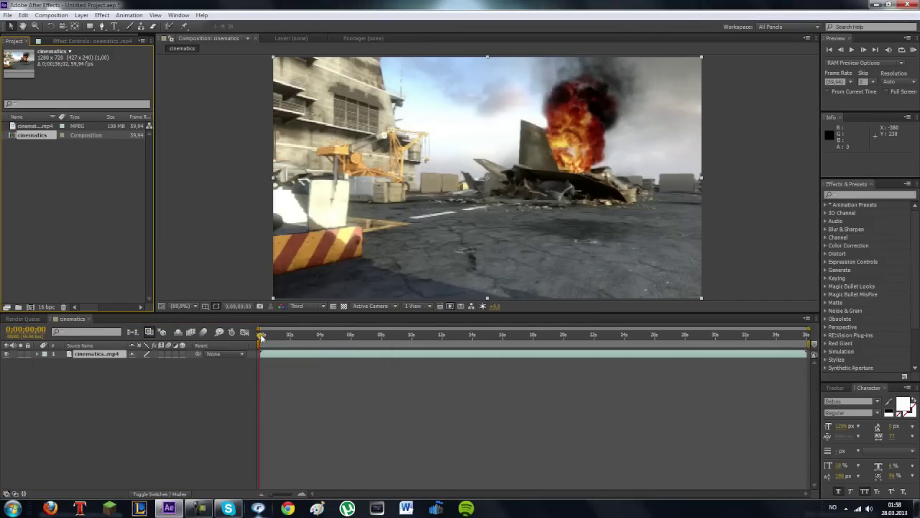
Trim the end of the cinematics.mp4 layer to about 0;00;07;22 and return the playhead to the start.
left_click_drag(260, 335, 398, 350)
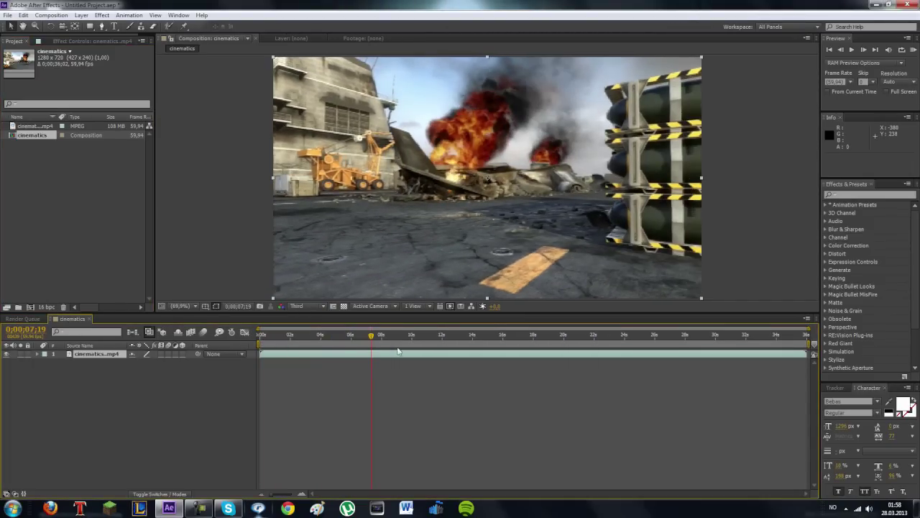
left_click_drag(809, 354, 374, 376)
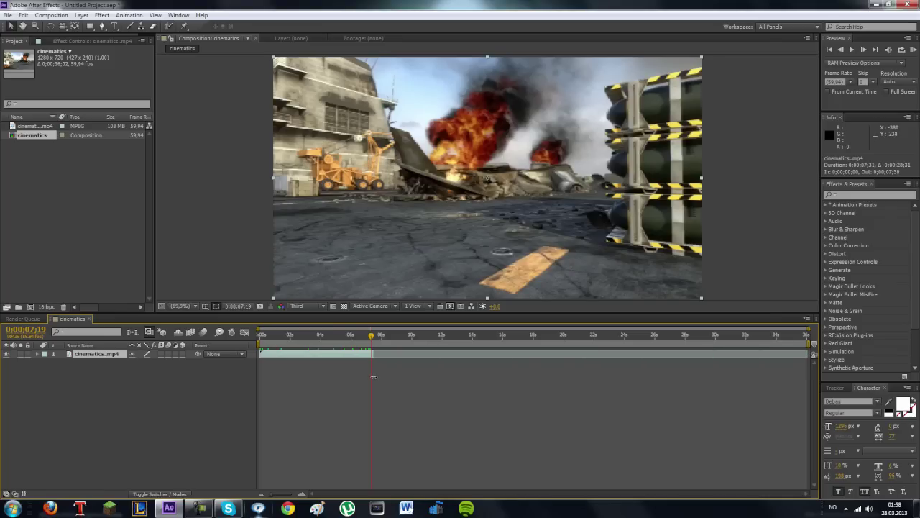
left_click_drag(373, 338, 261, 337)
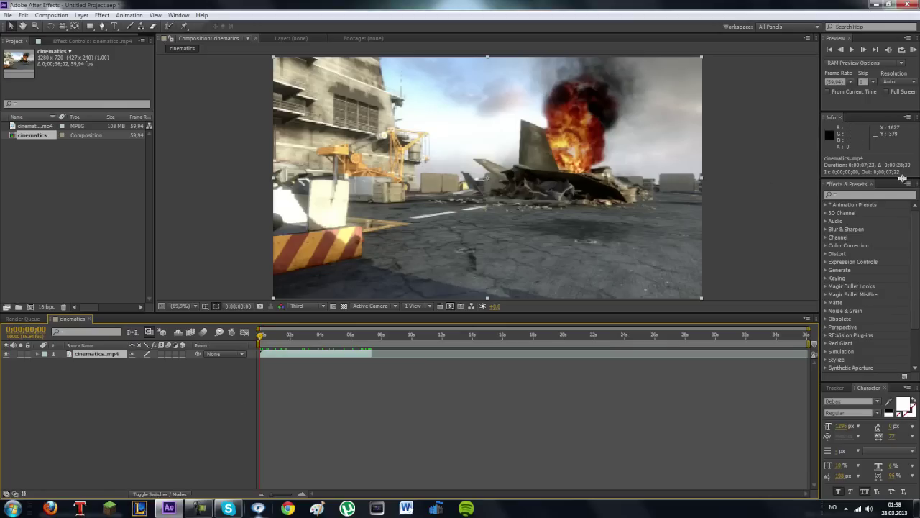
Apply the 3D Camera Tracker perspective effect to the cinematics.mp4 layer.
left_click(880, 195)
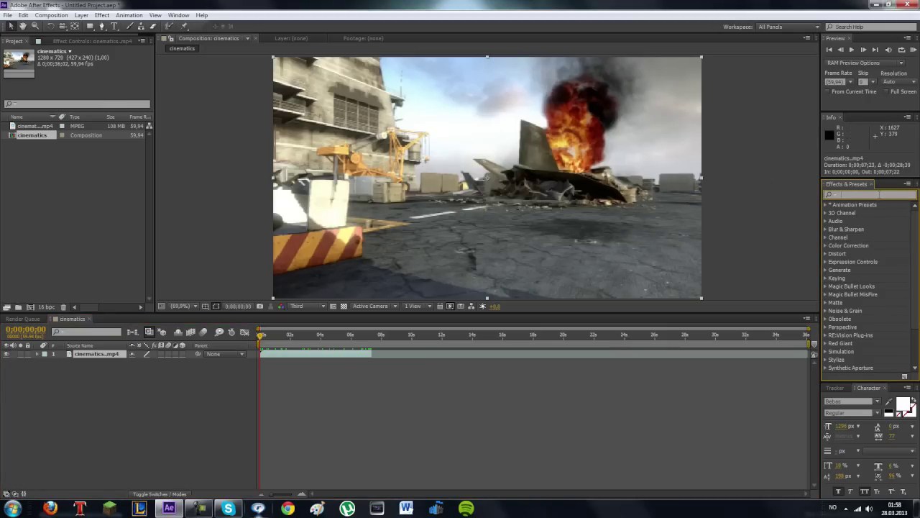
type("3d ca")
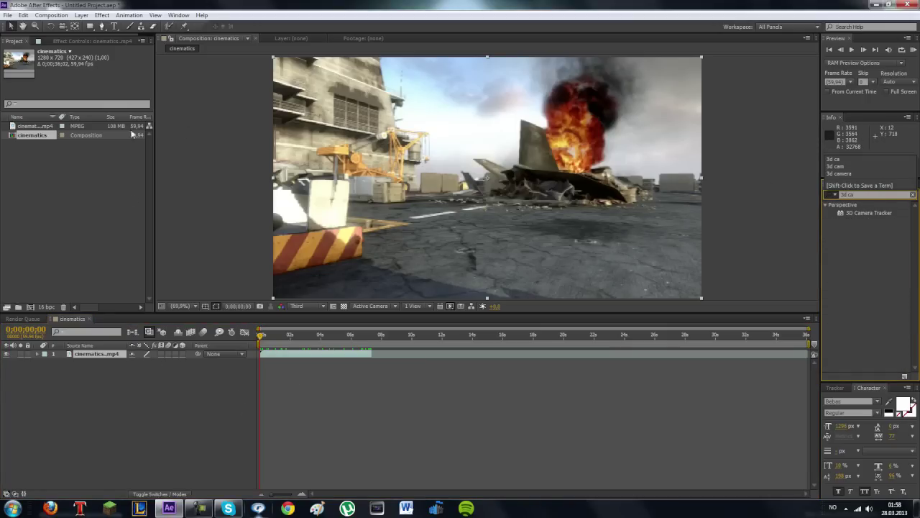
left_click(101, 15)
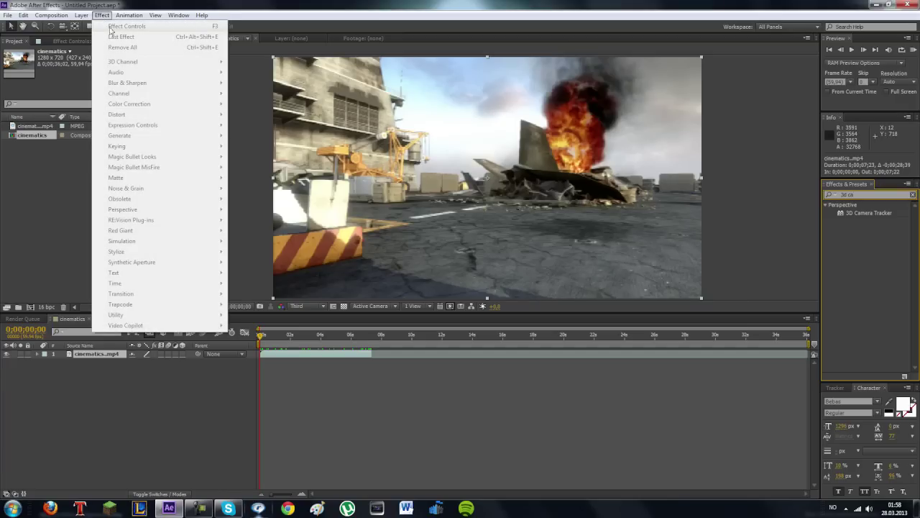
left_click(87, 350)
left_click(103, 15)
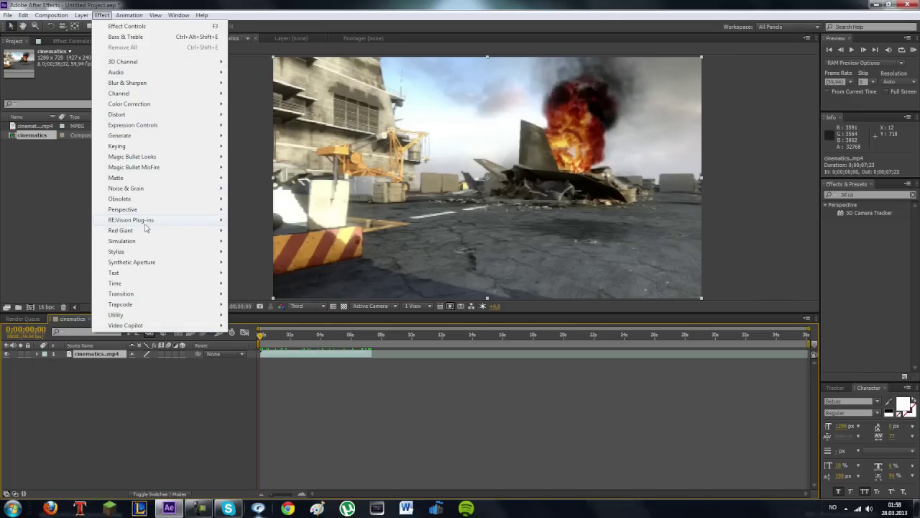
mouse_move(144, 210)
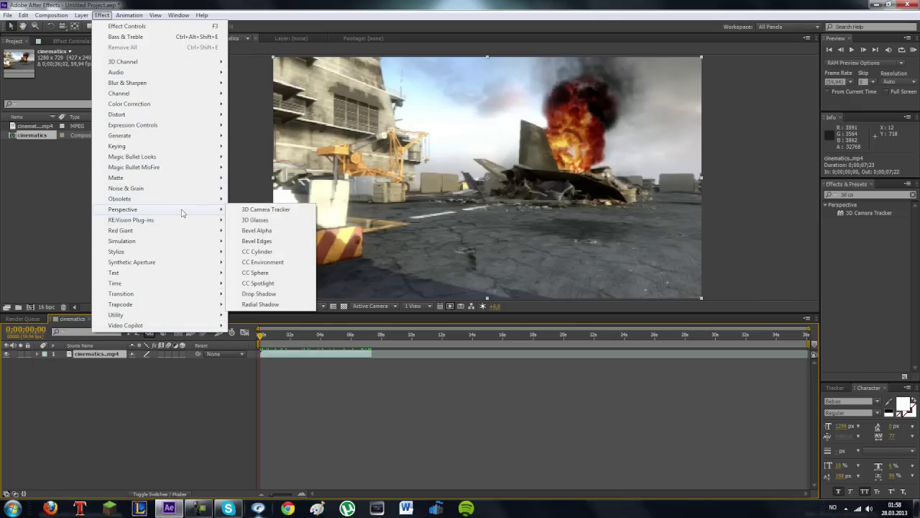
left_click(259, 210)
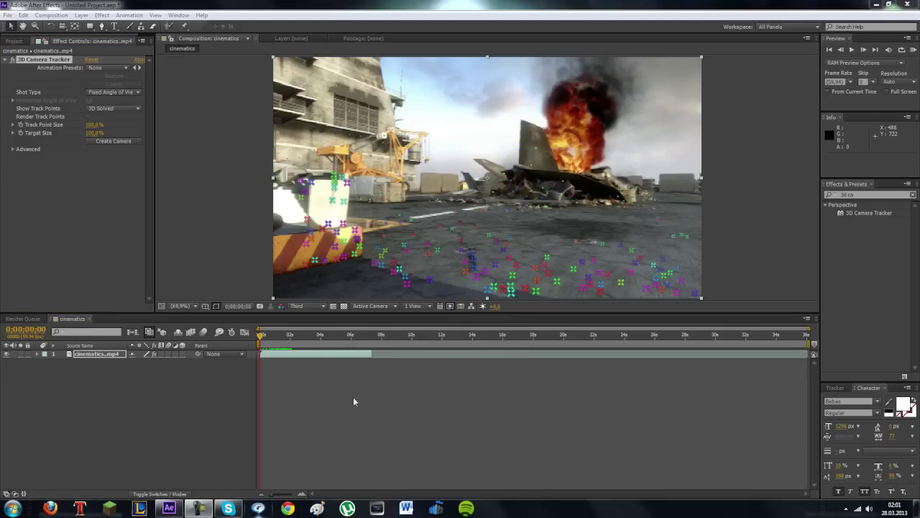
Create a text layer and camera from three track points lying flat on the ground in the centre foreground.
mouse_move(387, 189)
mouse_move(560, 258)
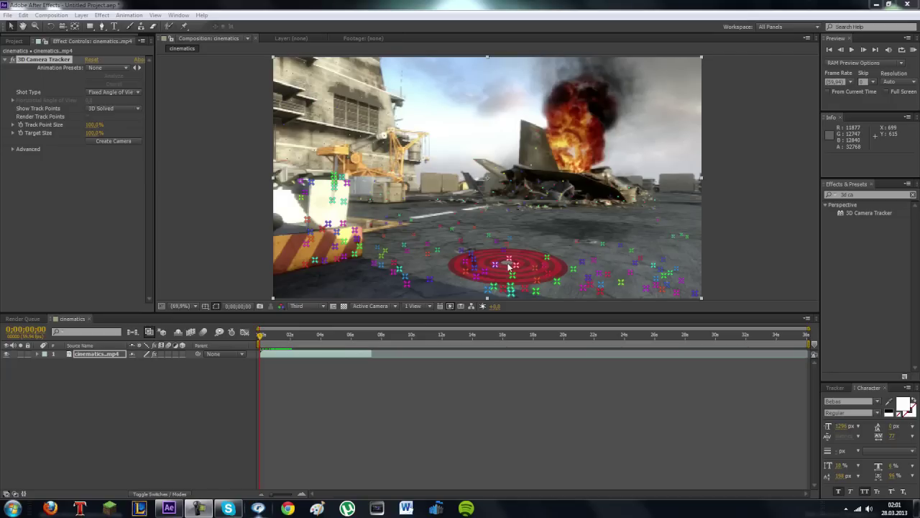
right_click(508, 265)
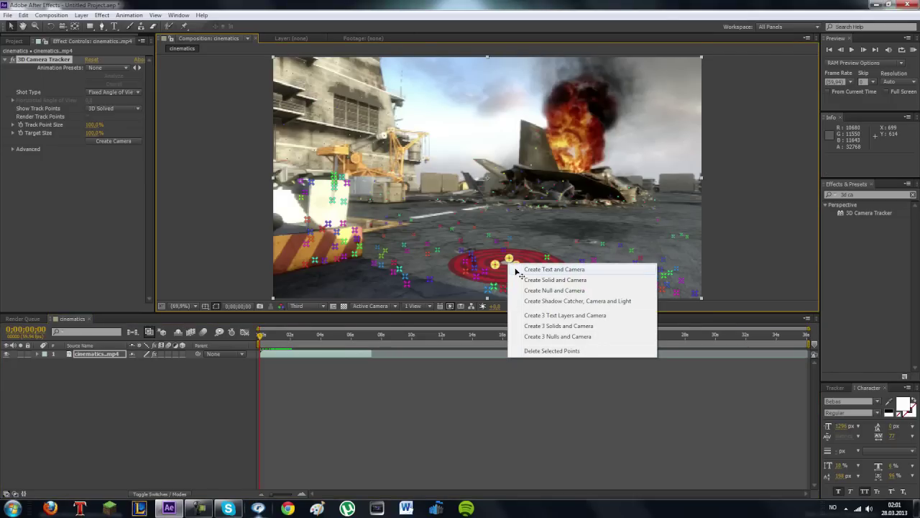
left_click(561, 271)
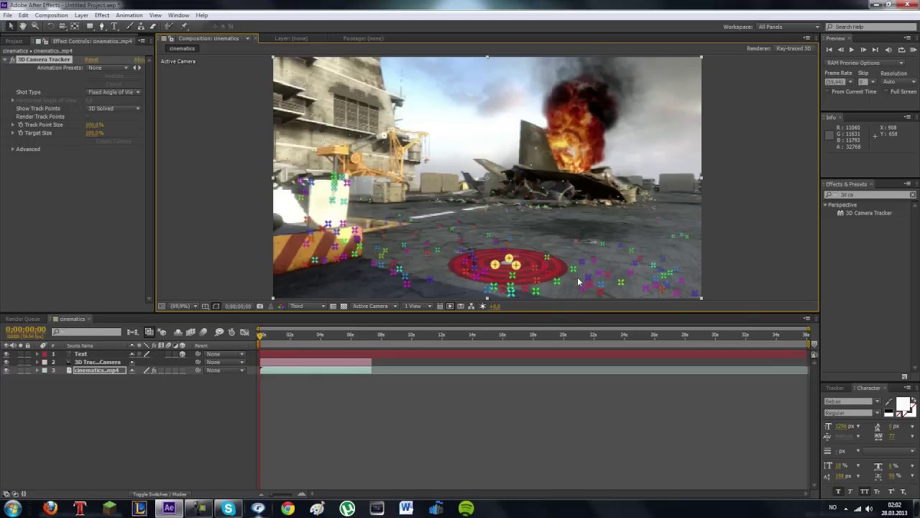
Select the Text layer and choose Ray-traced 3D as the composition's renderer in its advanced settings.
left_click(112, 354)
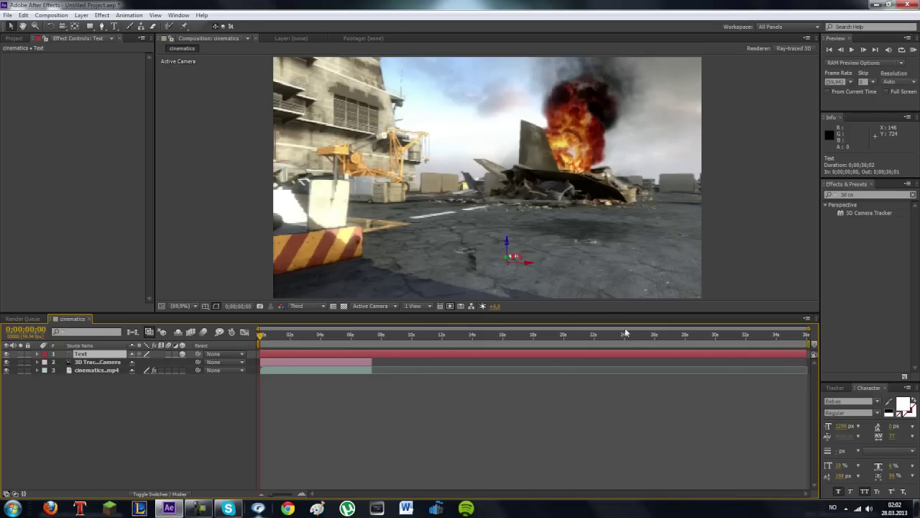
left_click(796, 49)
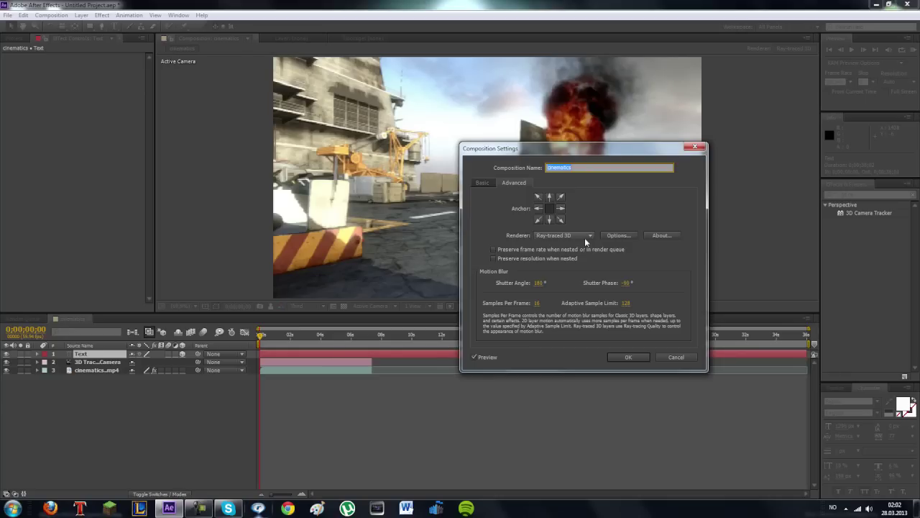
left_click(546, 236)
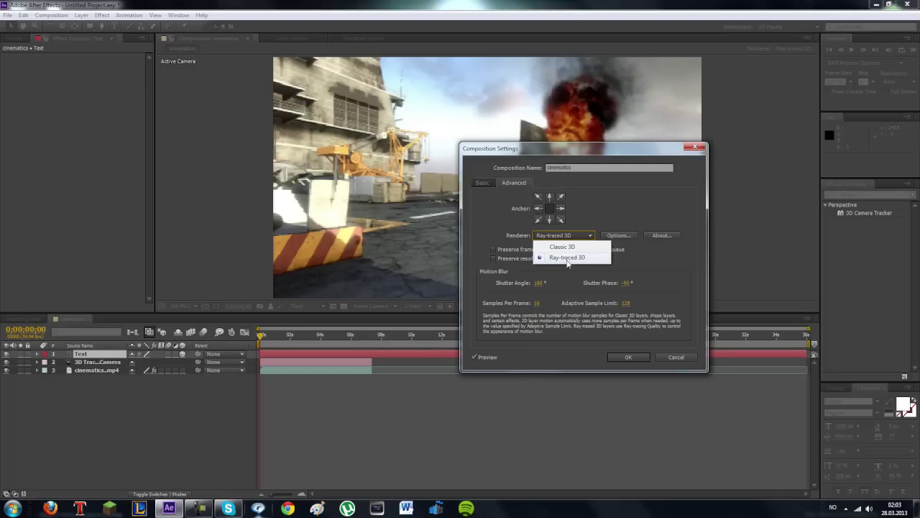
left_click(568, 259)
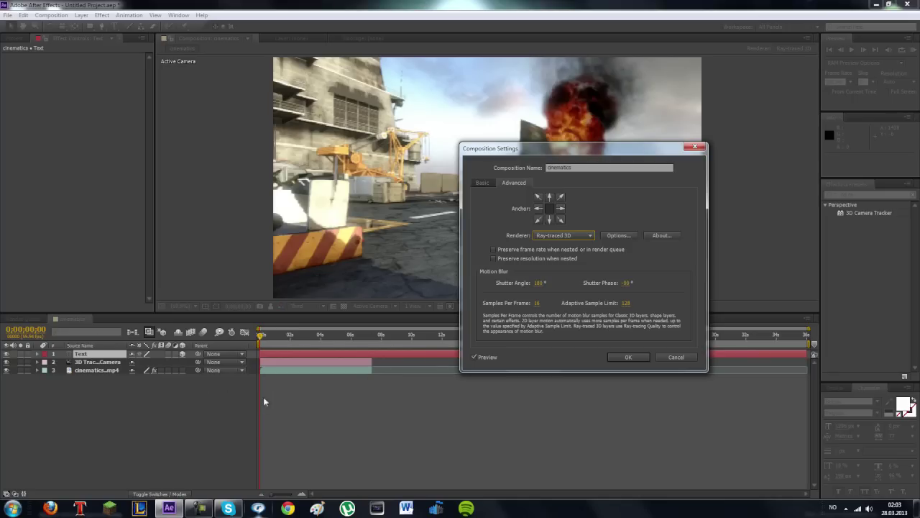
Set the renderer's ray-tracing quality to 1 (Draft) and accept the composition settings.
left_click(616, 235)
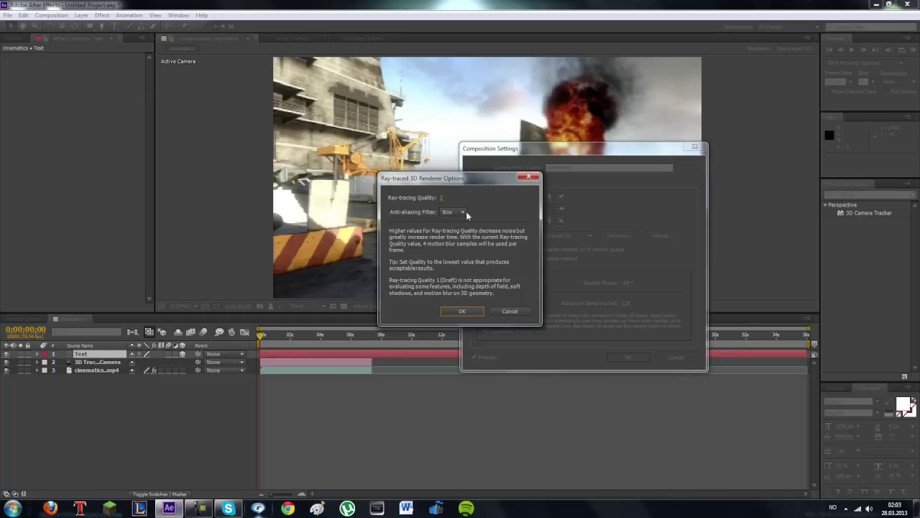
left_click_drag(461, 180, 550, 211)
mouse_move(577, 202)
left_mouse_down()
mouse_move(541, 247)
mouse_move(468, 216)
mouse_move(476, 191)
left_mouse_up()
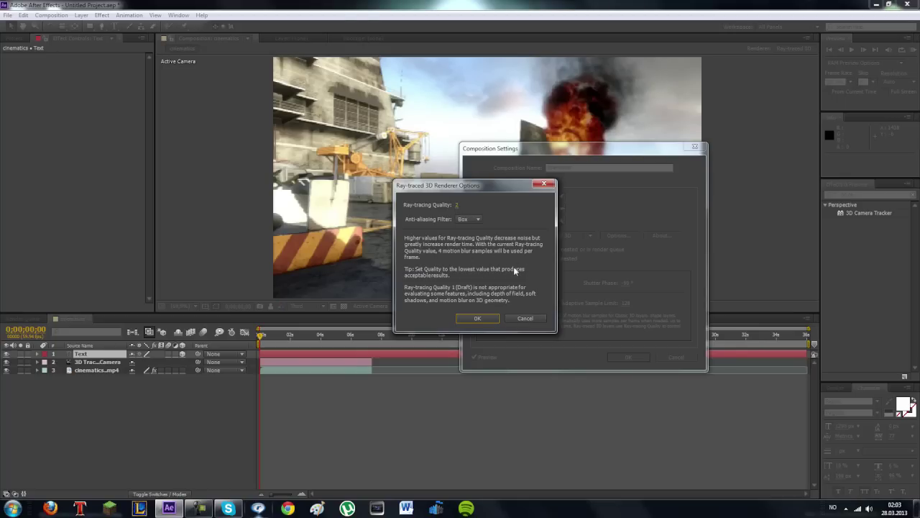
left_click_drag(456, 206, 455, 205)
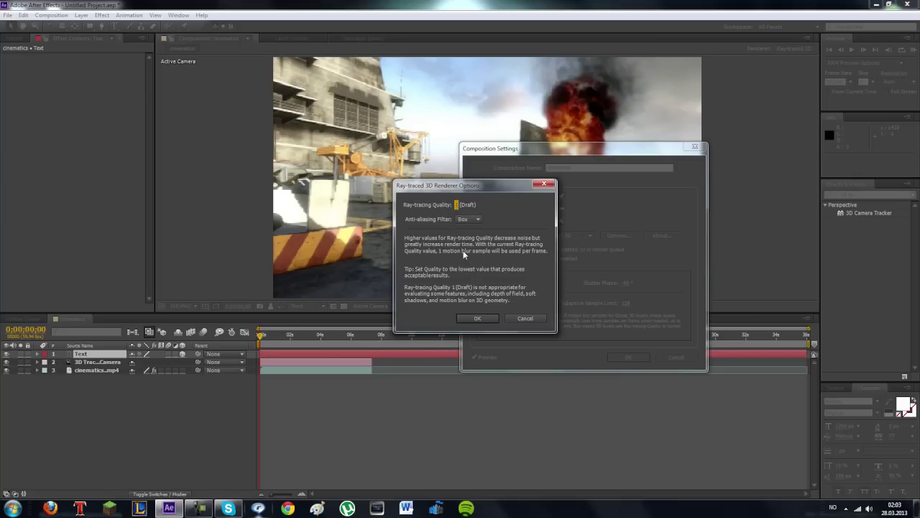
left_click(455, 205)
type("161")
left_click(455, 205)
key("Return")
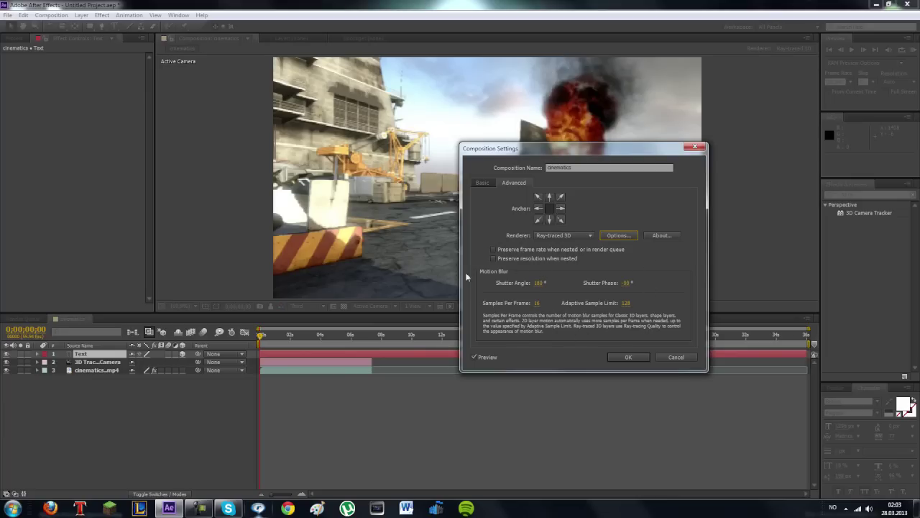
left_click(626, 357)
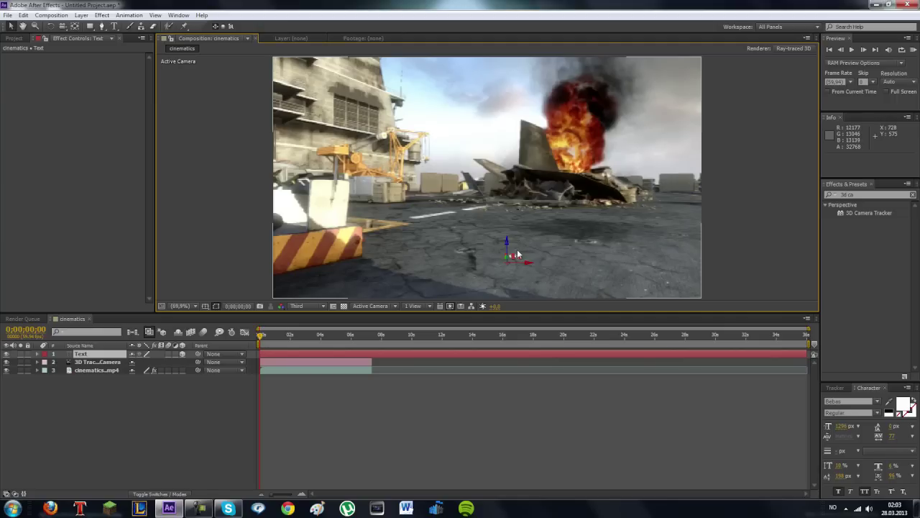
Set the Text layer's X Rotation to 90° so the text stands upright on the ground.
left_click(40, 358)
left_click(38, 354)
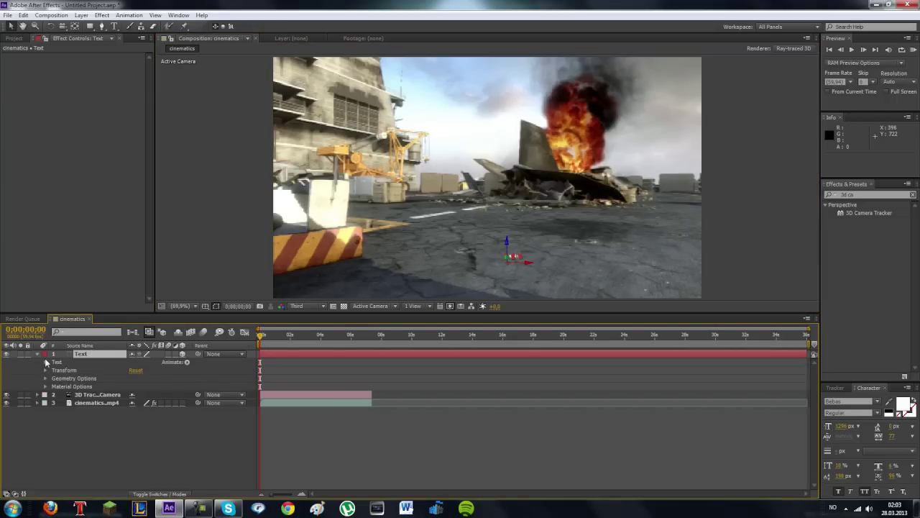
left_click(87, 355)
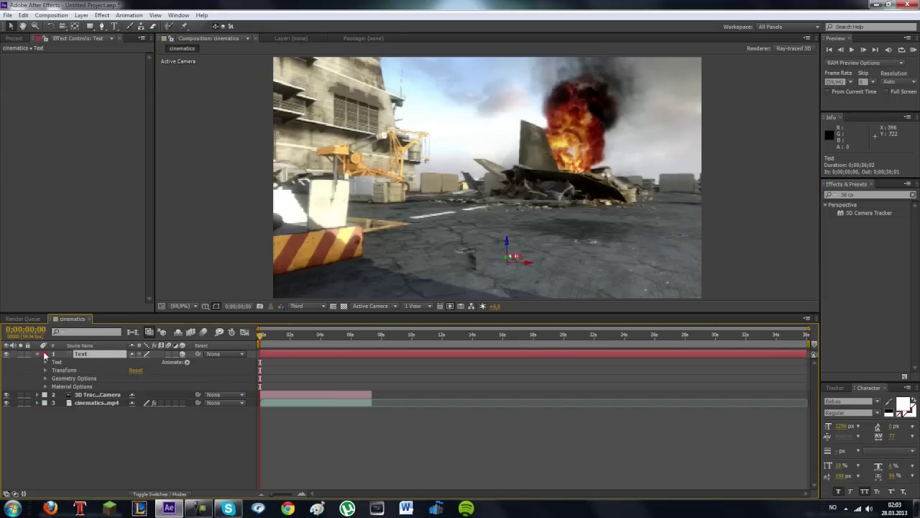
left_click(38, 354)
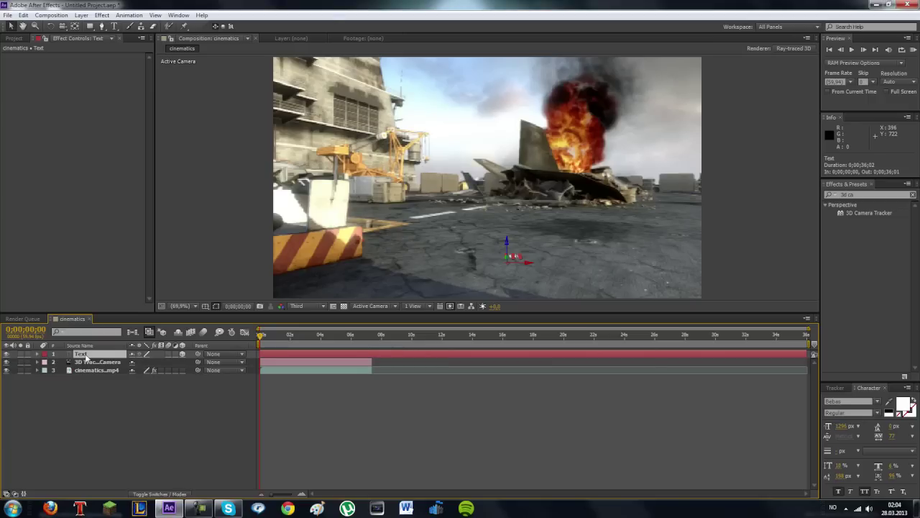
key("r")
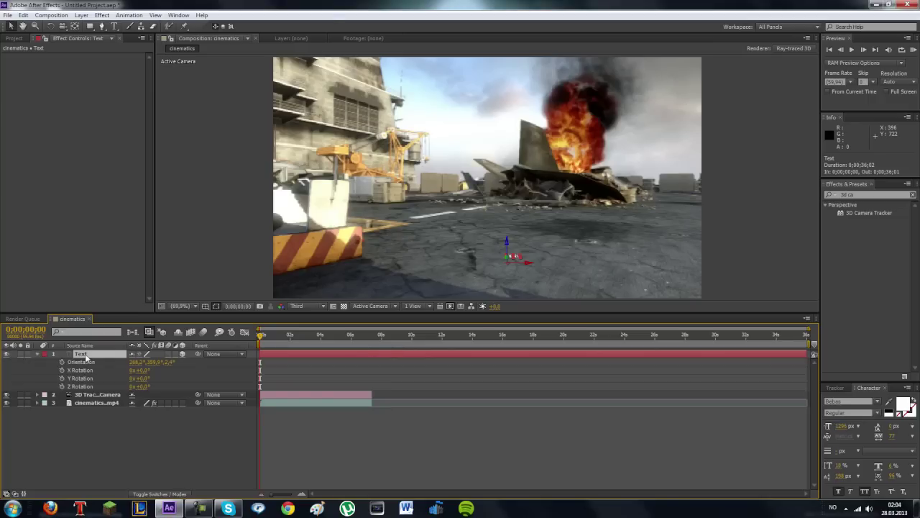
left_click(142, 369)
key("Return")
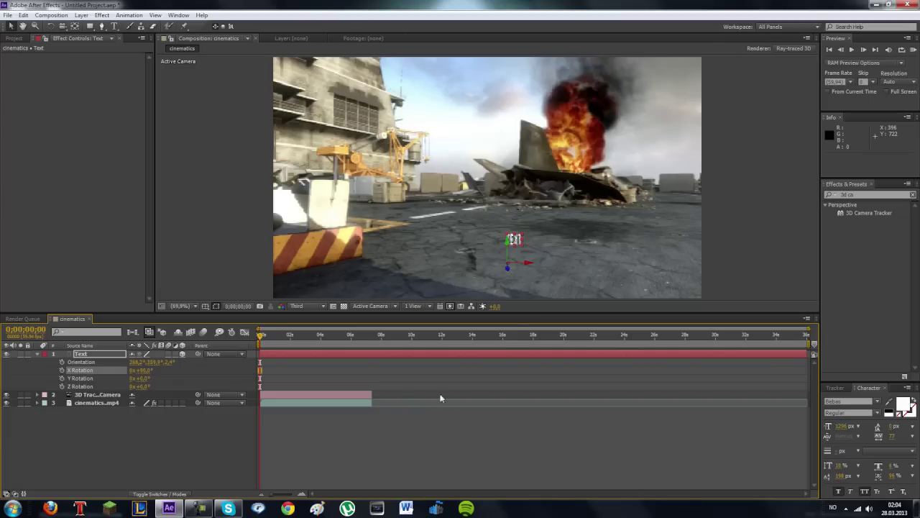
Enlarge the Text layer uniformly to a scale of about 340%.
left_click(89, 356)
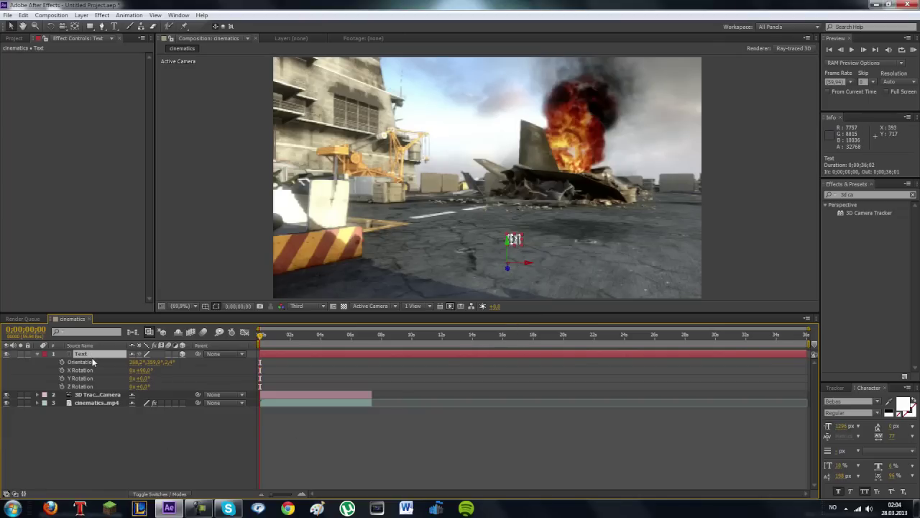
key("s")
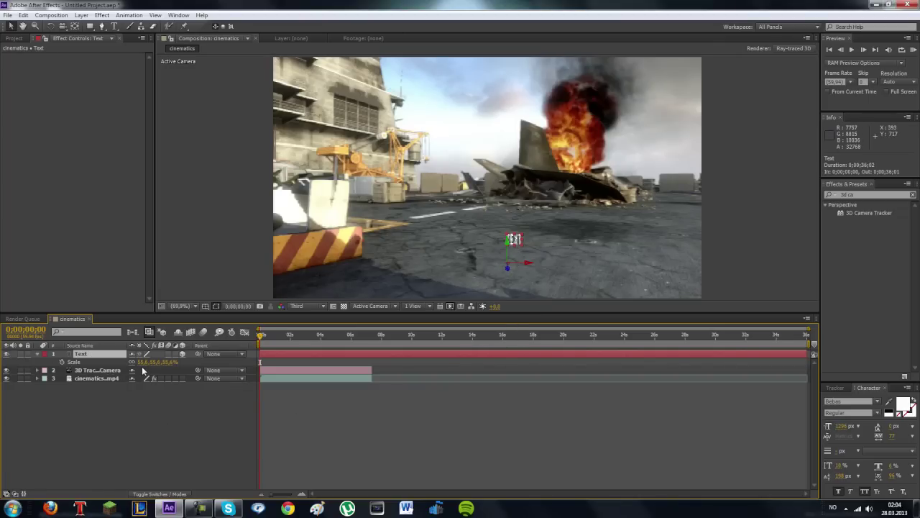
left_click_drag(157, 362, 621, 426)
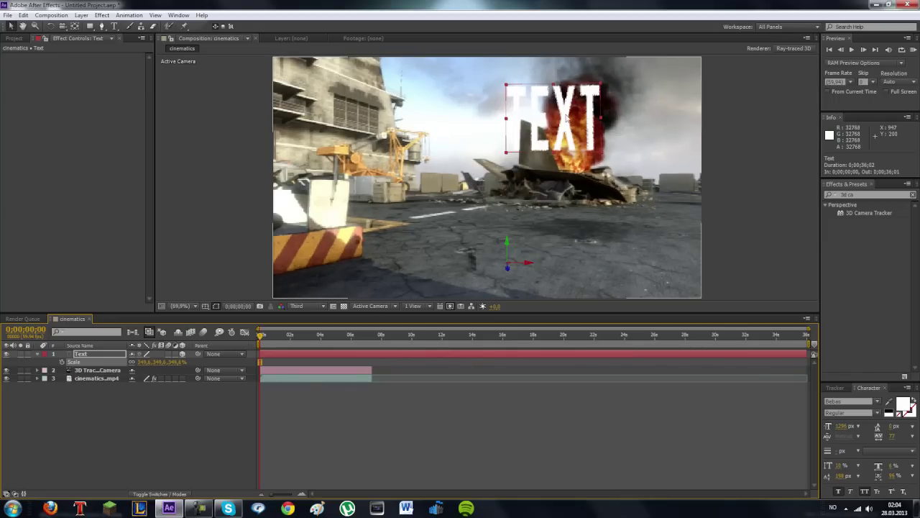
Scale the Text layer up uniformly to about 400% and check it at Full preview resolution before restoring Third.
left_click_drag(153, 367, 629, 295)
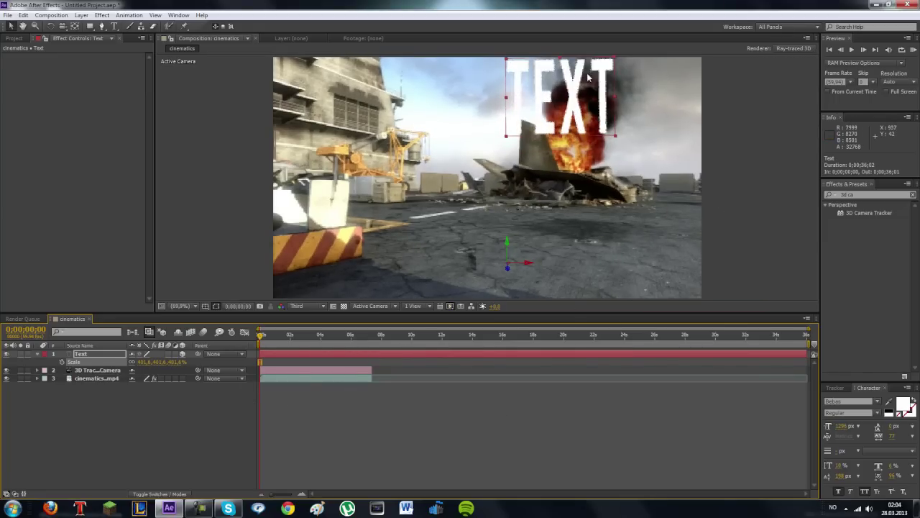
left_click(327, 308)
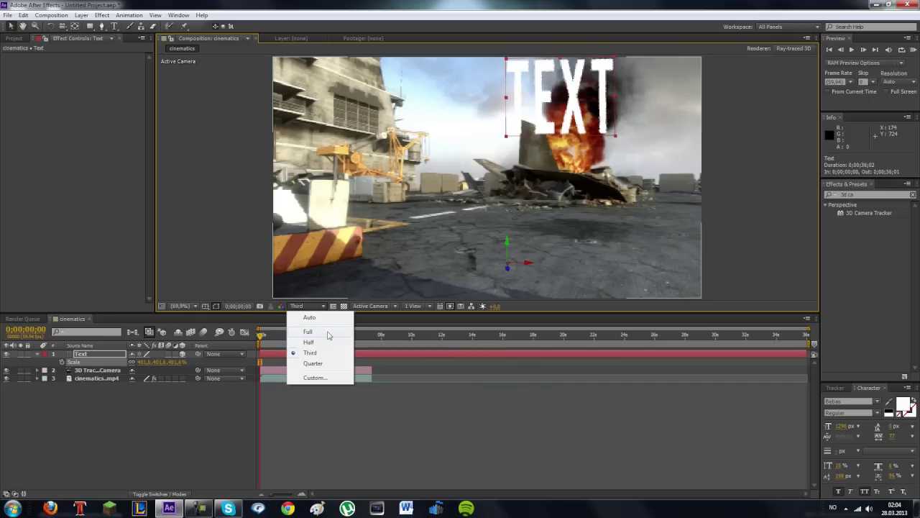
left_click(316, 317)
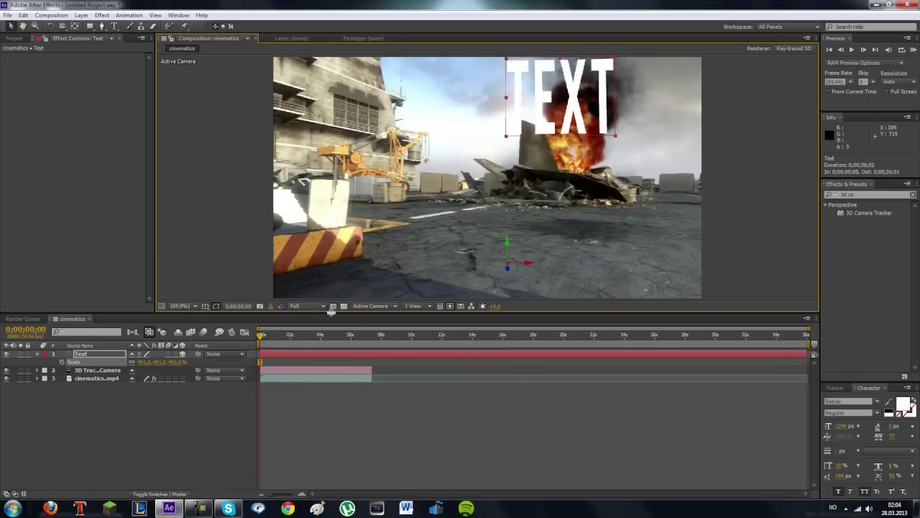
left_click(303, 310)
left_click(316, 351)
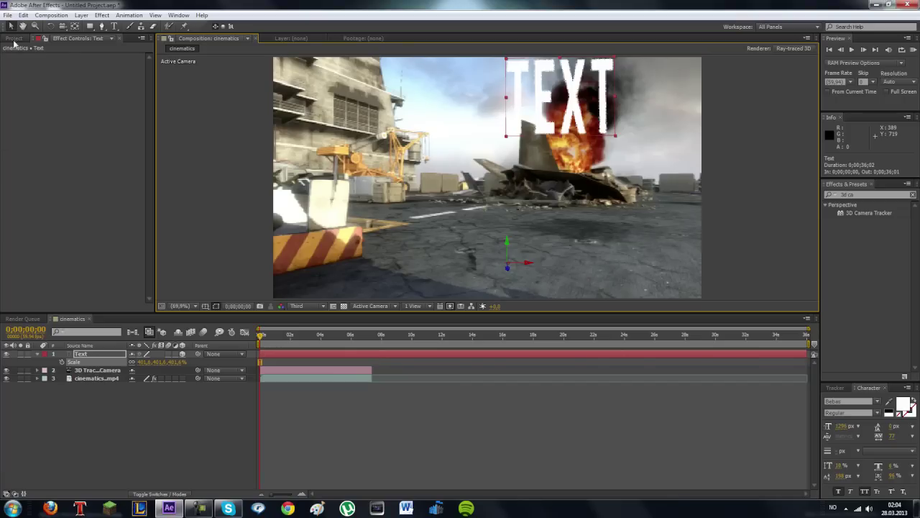
Lower the Text layer and shift it along X to a position of about 668, 1088, 808, over the burning wreckage.
left_click_drag(532, 267, 413, 275)
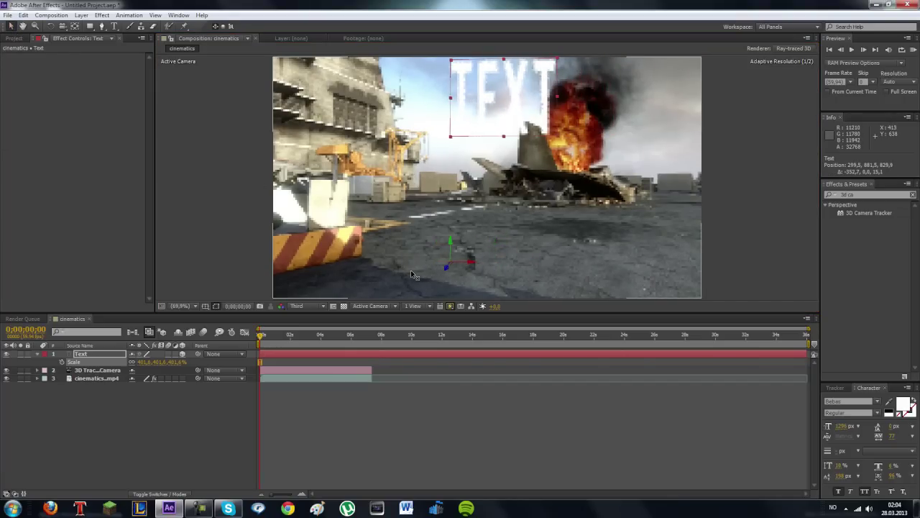
left_click_drag(447, 240, 437, 309)
key("comma")
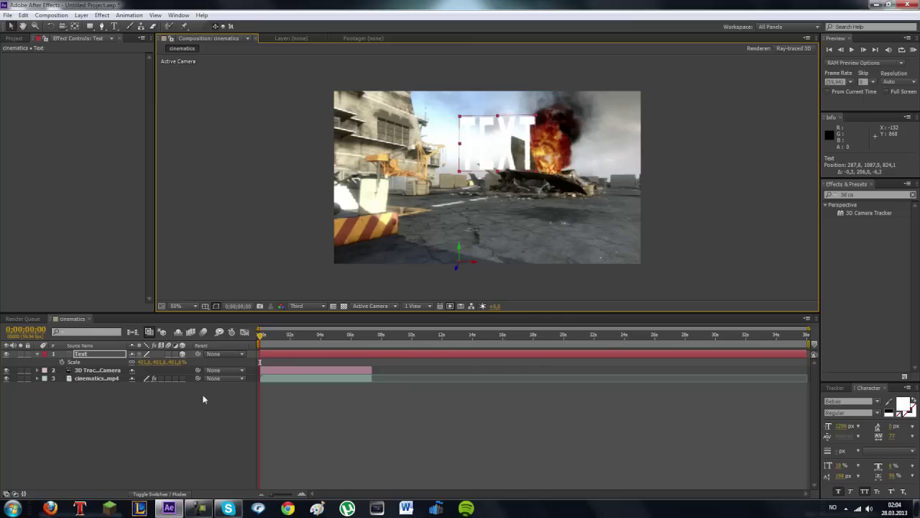
left_click_drag(270, 341, 262, 381)
left_click_drag(473, 263, 547, 284)
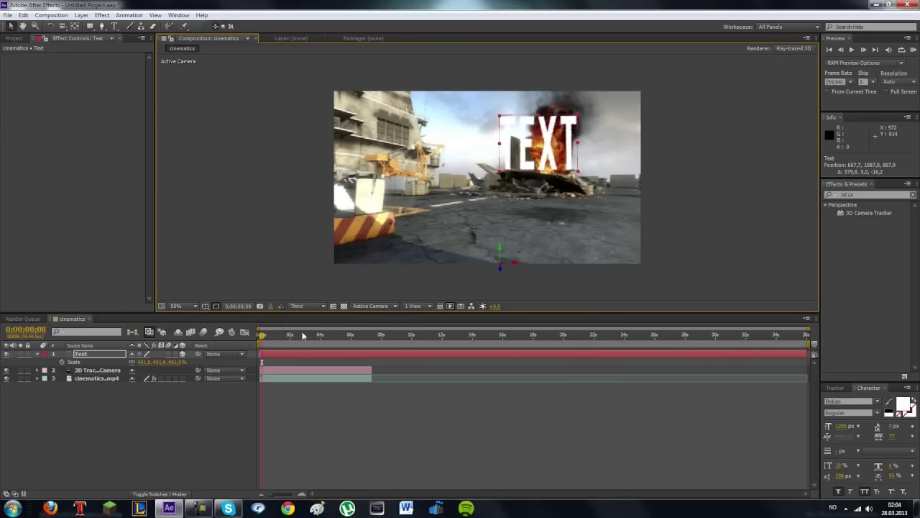
mouse_move(272, 341)
left_mouse_down()
mouse_move(304, 344)
mouse_move(260, 343)
left_mouse_up()
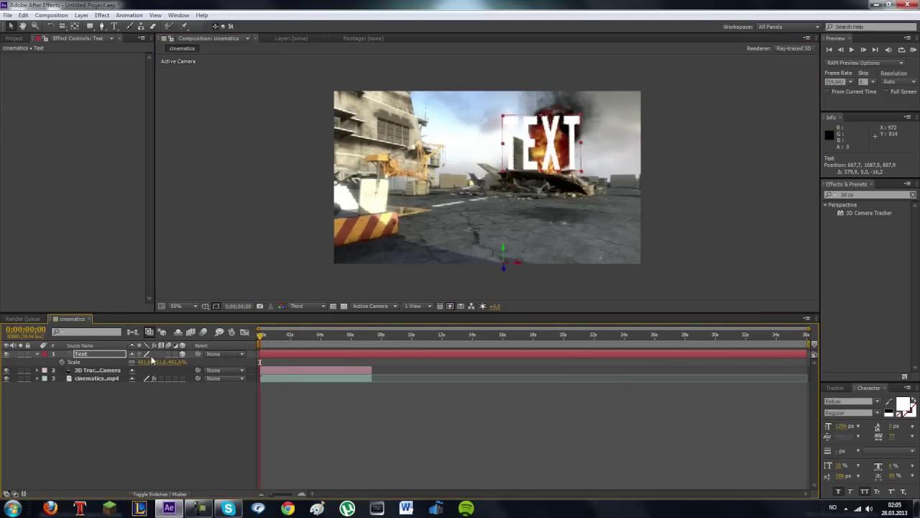
Give the Text layer a Convex bevel style with a bevel depth of 1 in its geometry options.
left_click(38, 356)
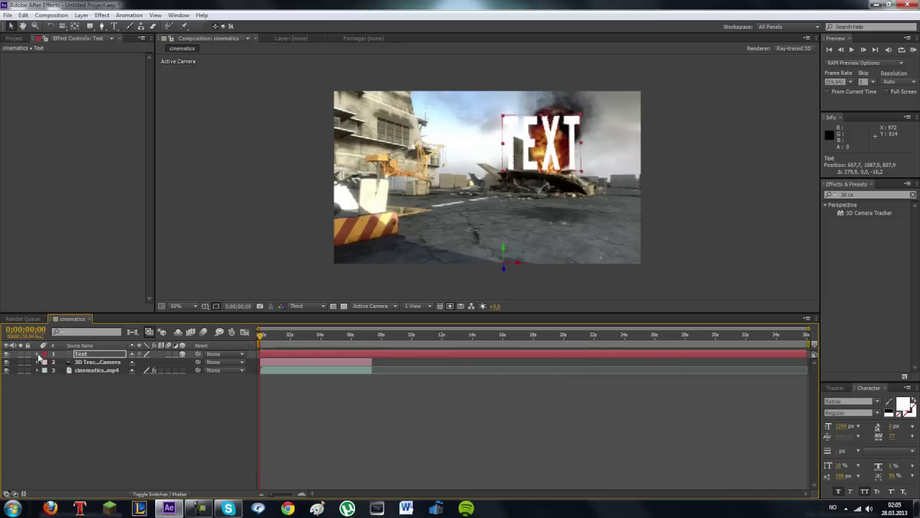
left_click(38, 355)
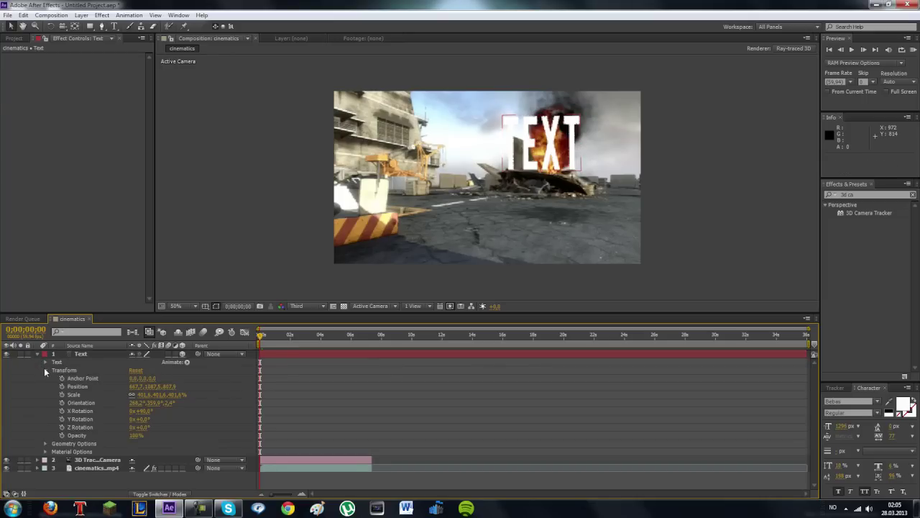
left_click(45, 370)
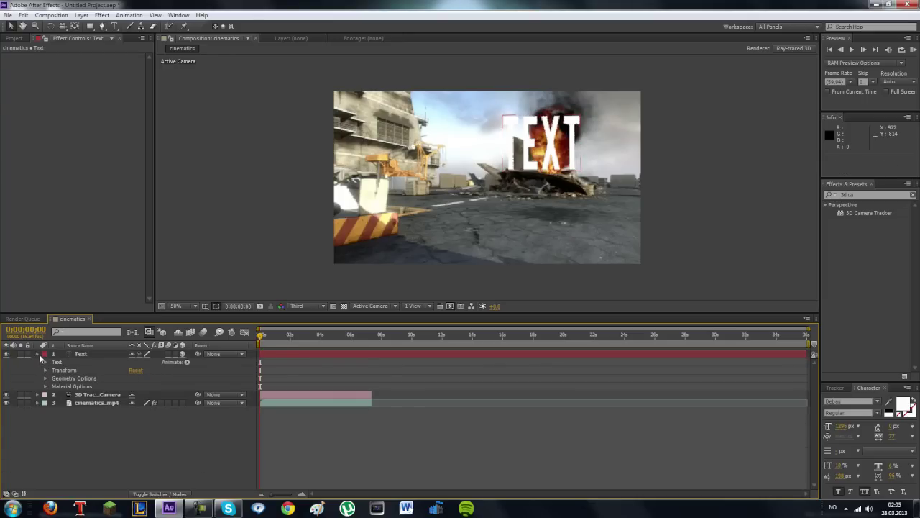
left_click(38, 355)
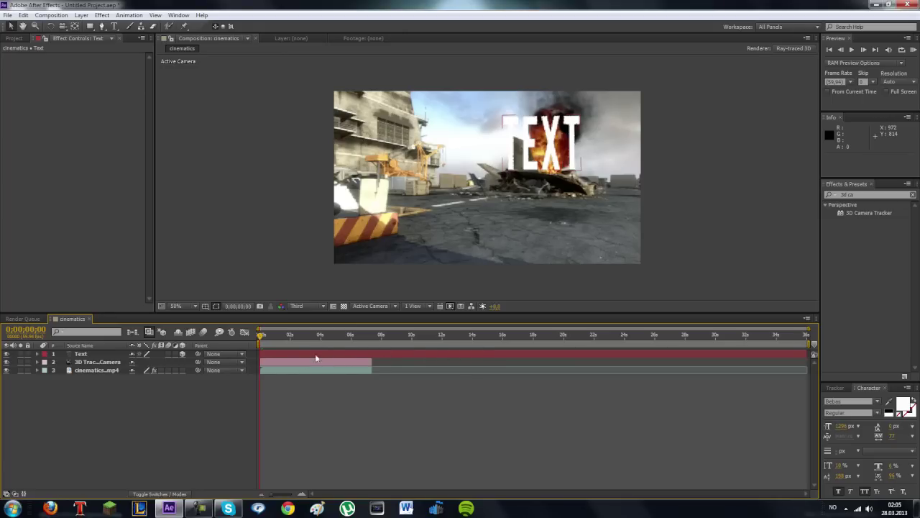
left_click(38, 355)
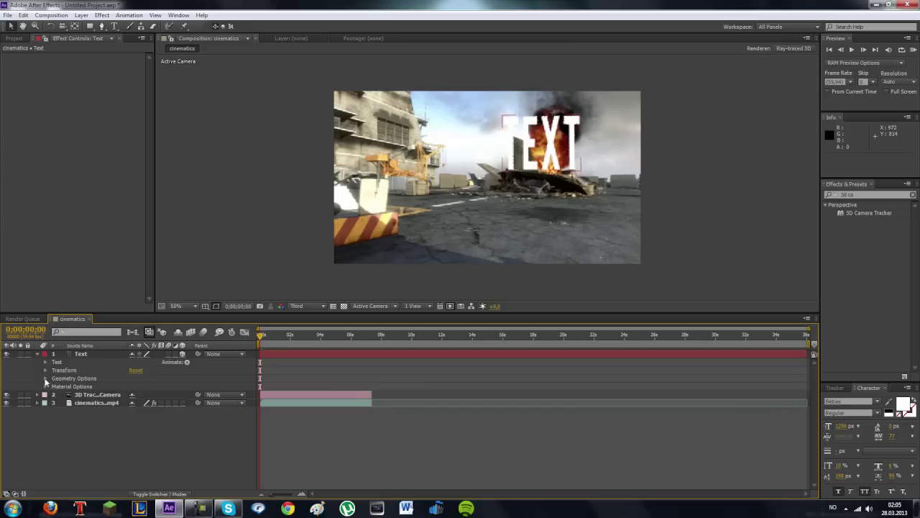
left_click(44, 378)
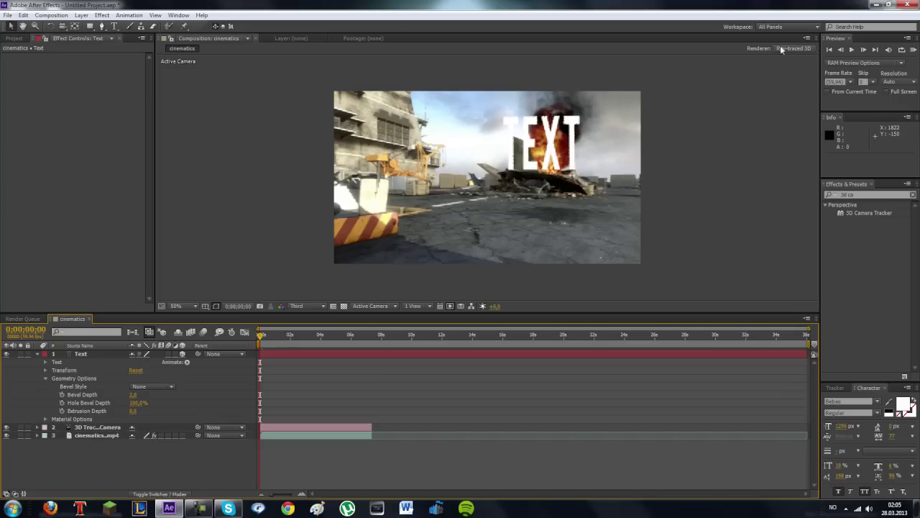
left_click(153, 388)
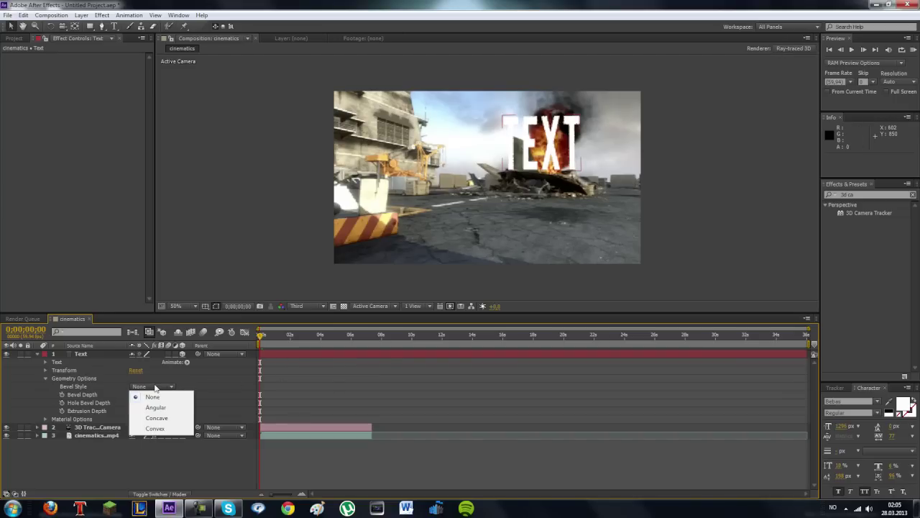
left_click(165, 429)
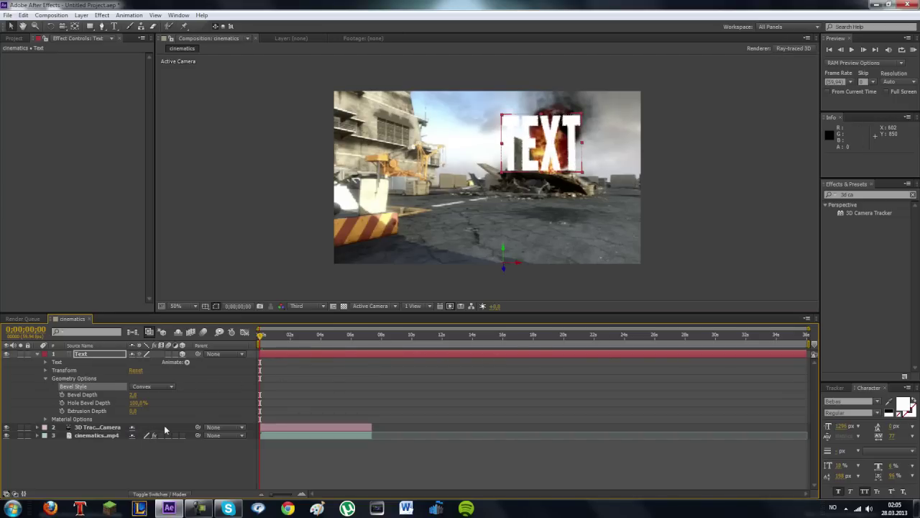
left_click(134, 394)
key("Return")
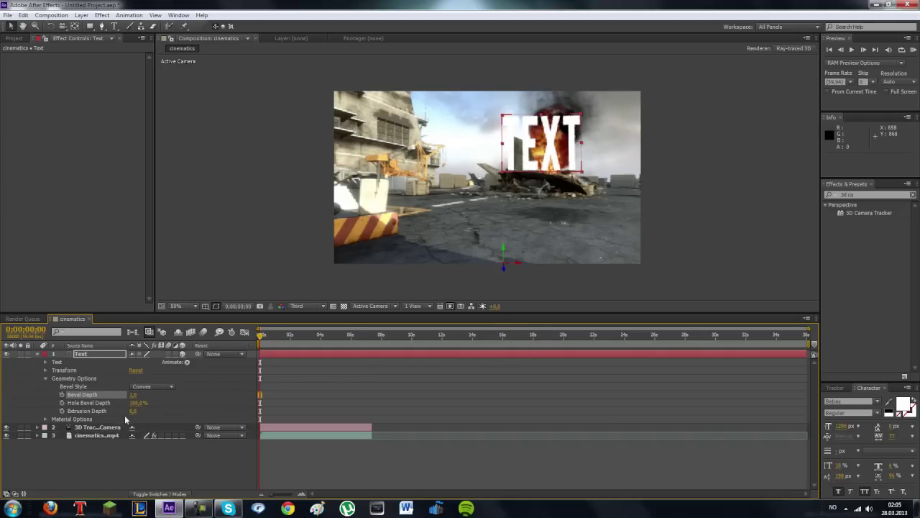
Set the Text layer's extrusion depth to 85 and collapse its properties.
left_click_drag(132, 416, 247, 452)
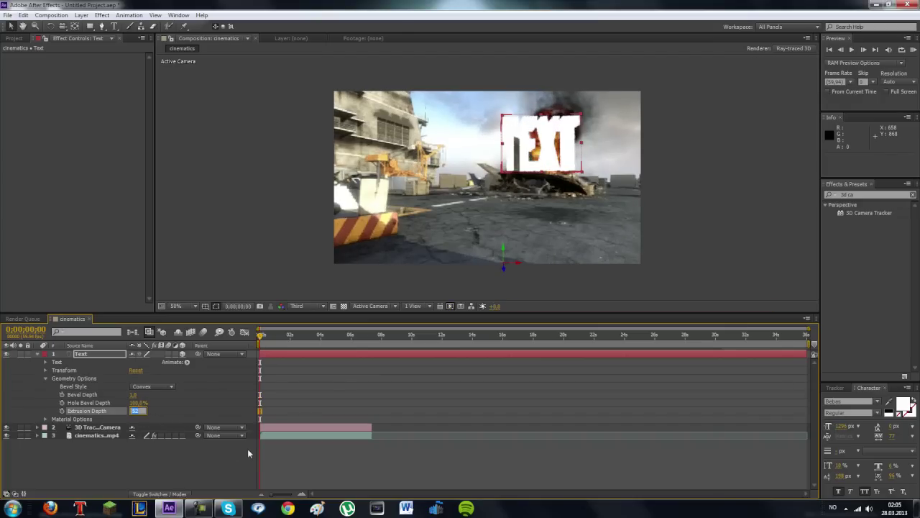
type("85")
key("Return")
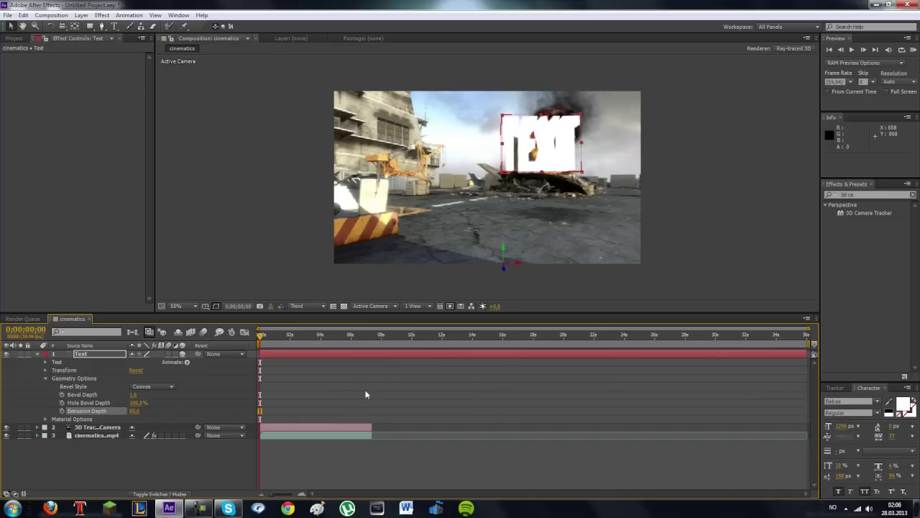
left_click_drag(262, 336, 257, 357)
left_click(114, 461)
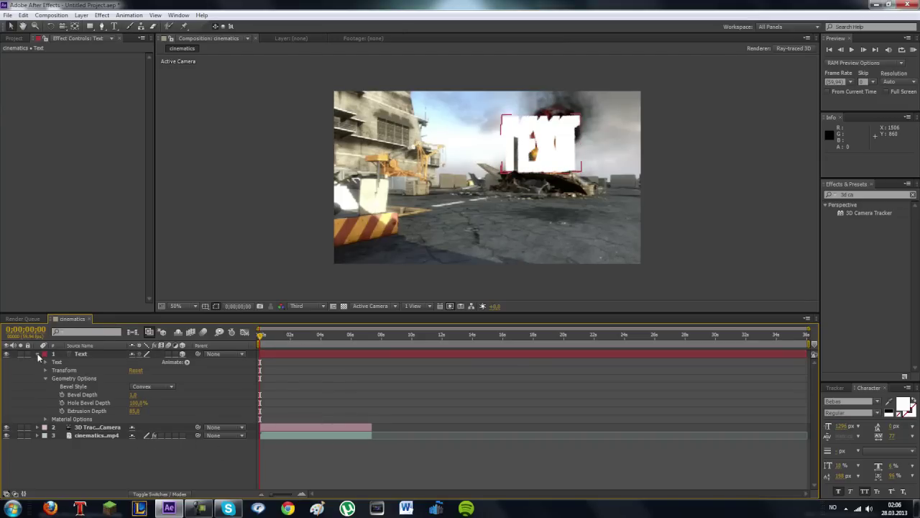
left_click(38, 356)
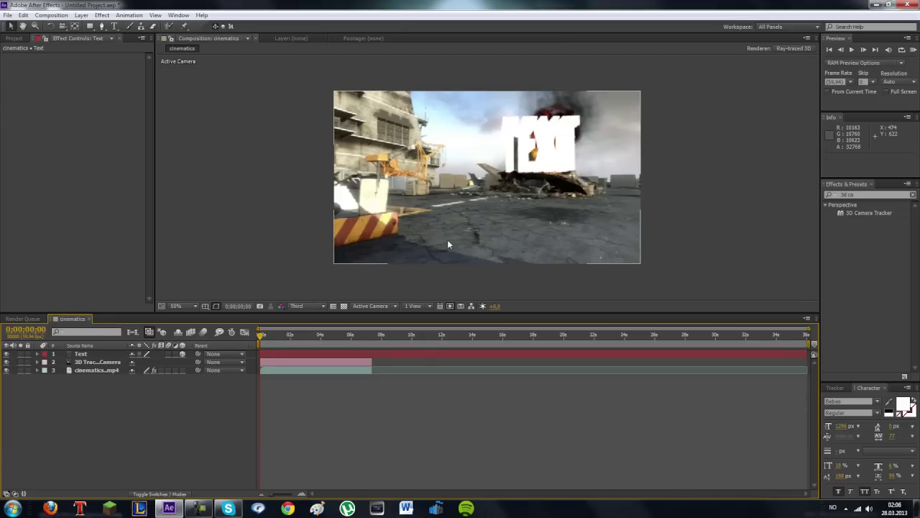
Fit the composition in the viewer and start a new light of type Parallel.
left_click(200, 297)
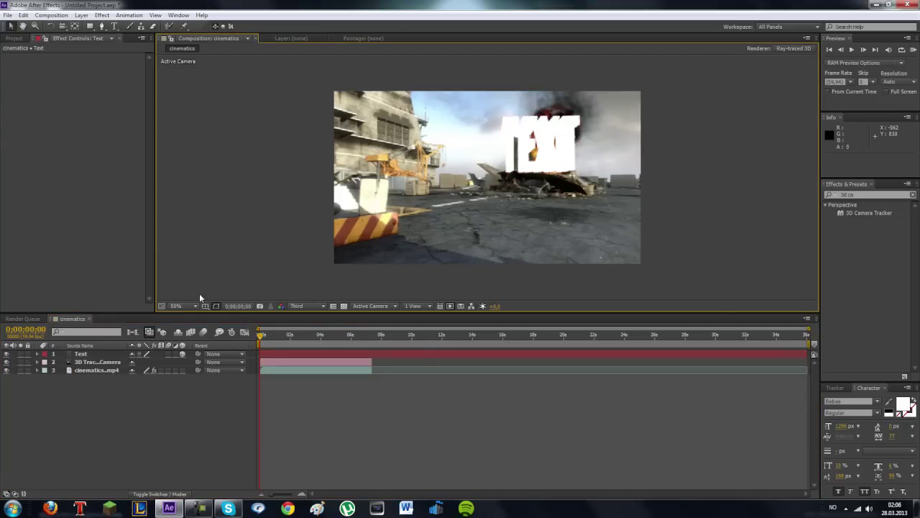
left_click(195, 305)
left_click(206, 329)
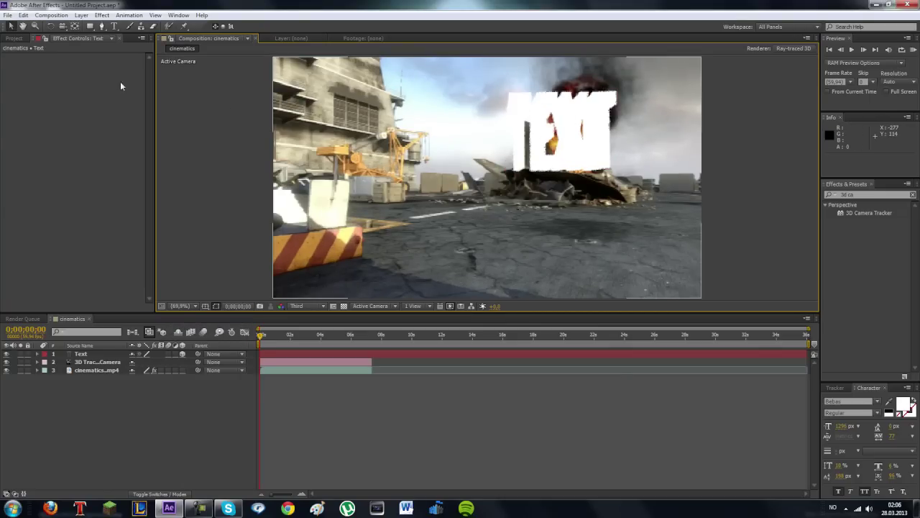
left_click(82, 15)
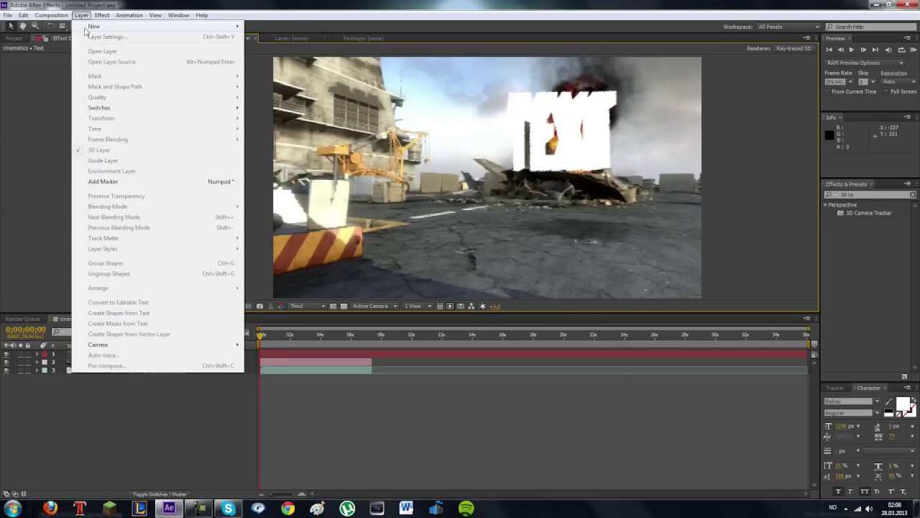
mouse_move(90, 27)
left_click(301, 49)
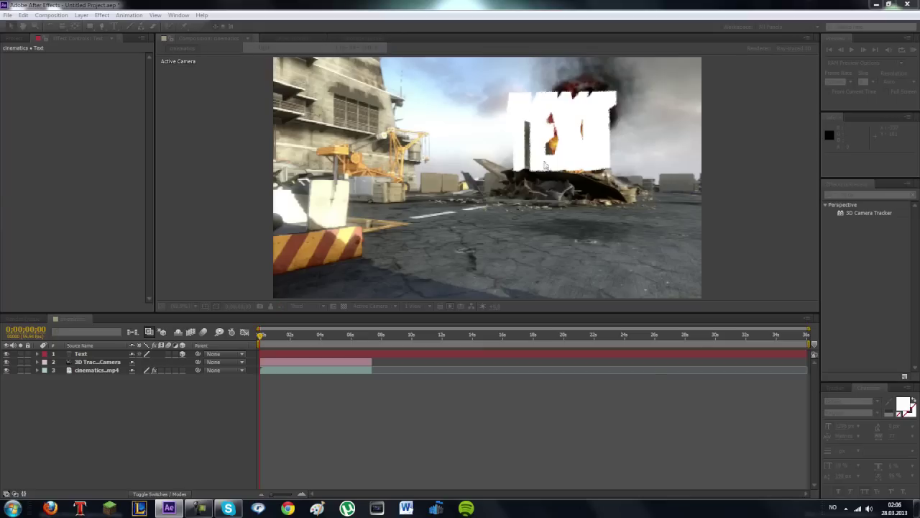
left_click(171, 187)
left_click(166, 198)
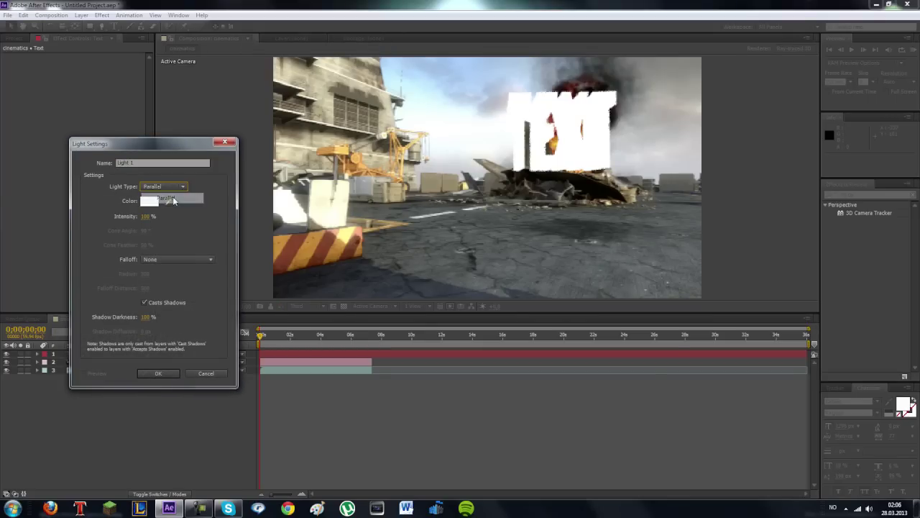
Set the parallel light's color to a bright sky blue and accept the light settings.
left_click(149, 201)
left_click(400, 245)
mouse_move(401, 244)
left_mouse_down()
mouse_move(379, 309)
mouse_move(375, 298)
left_mouse_up()
mouse_move(410, 301)
left_mouse_down()
mouse_move(399, 241)
mouse_move(451, 234)
left_mouse_up()
left_click(489, 245)
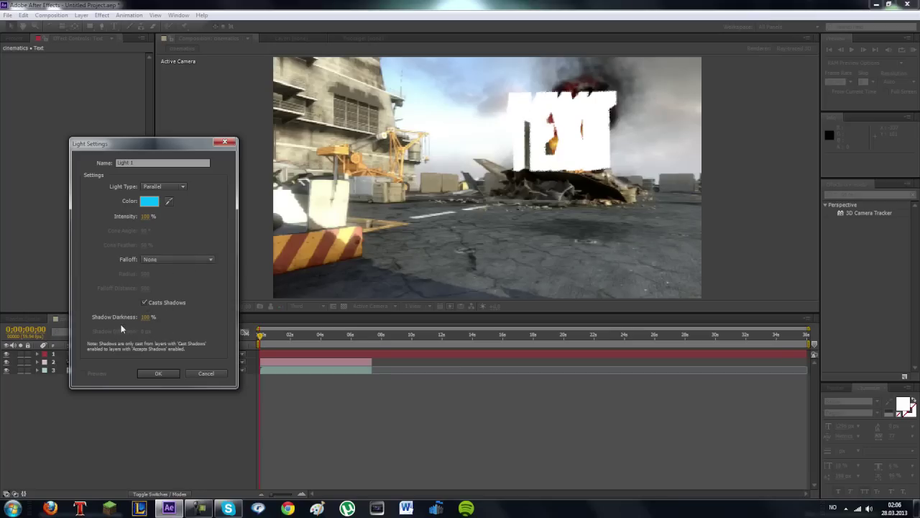
left_click(153, 372)
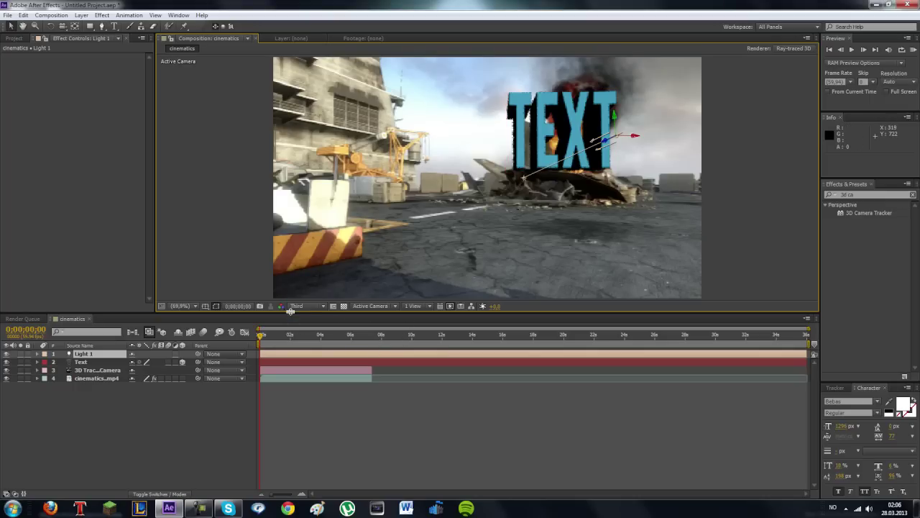
Set the preview resolution to Full and go to 0;00;01;44 to inspect the lit, extruded text.
left_click(291, 311)
left_click(311, 319)
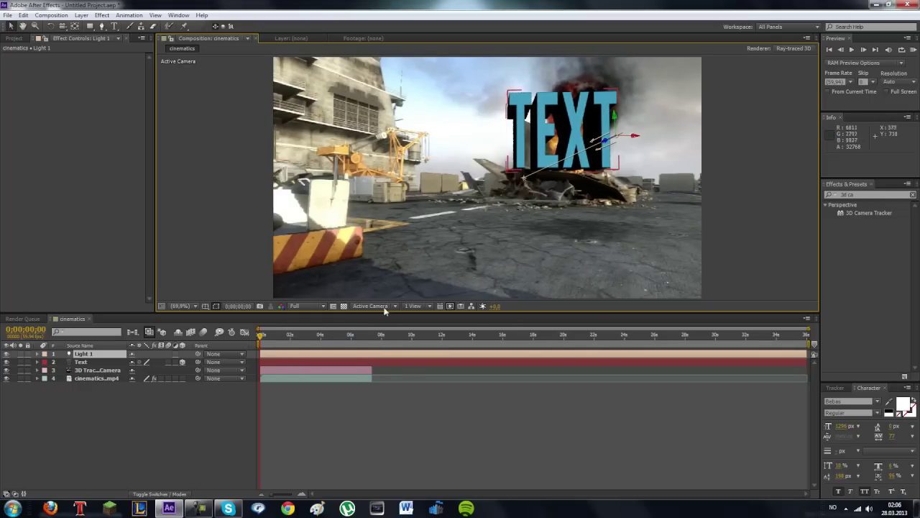
left_click(288, 346)
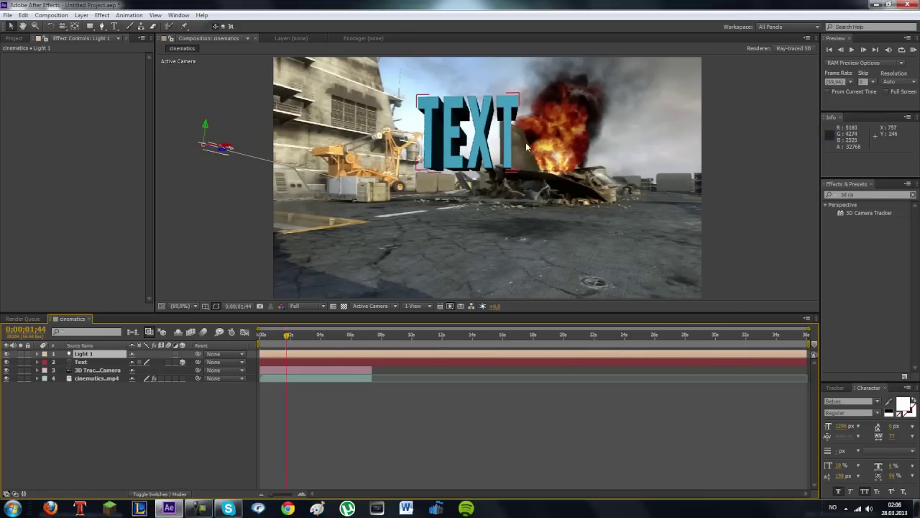
Add a second light of type Spot in the same blue and move it about 400 px along negative X.
left_click(102, 15)
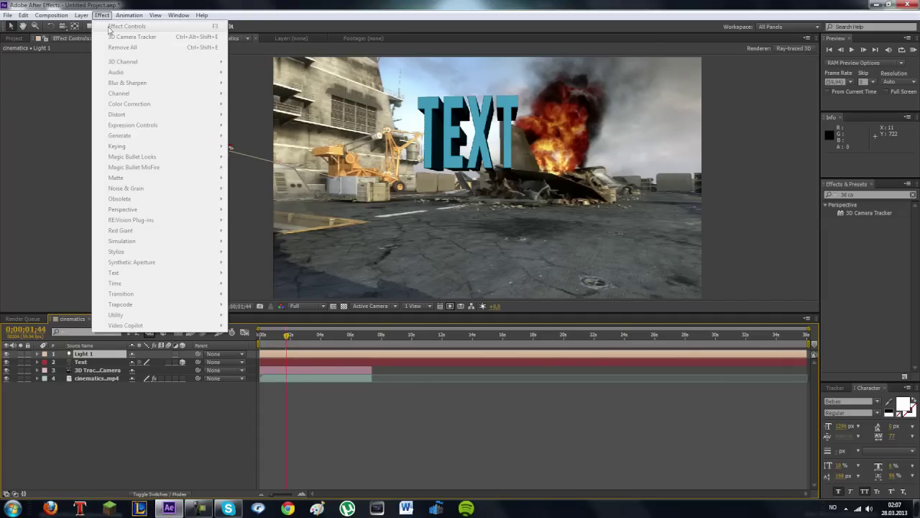
mouse_move(81, 15)
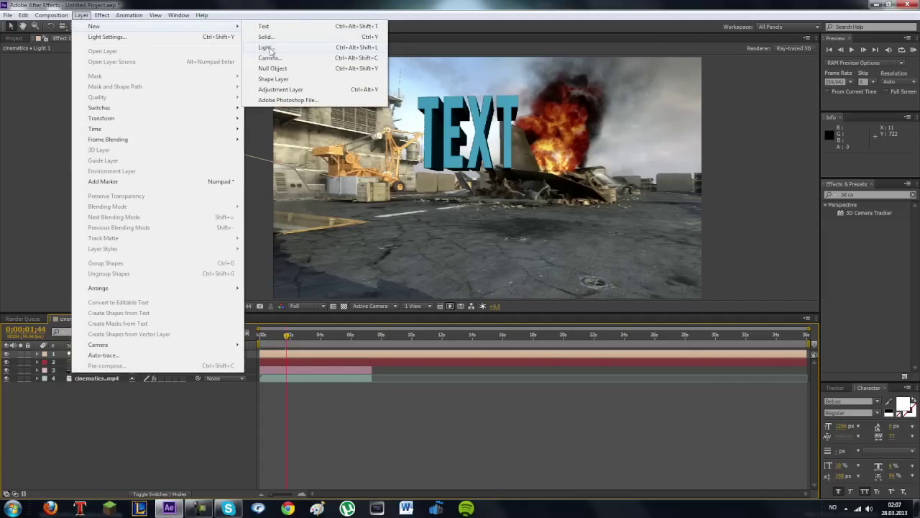
left_click(266, 47)
left_click(143, 188)
left_click(158, 202)
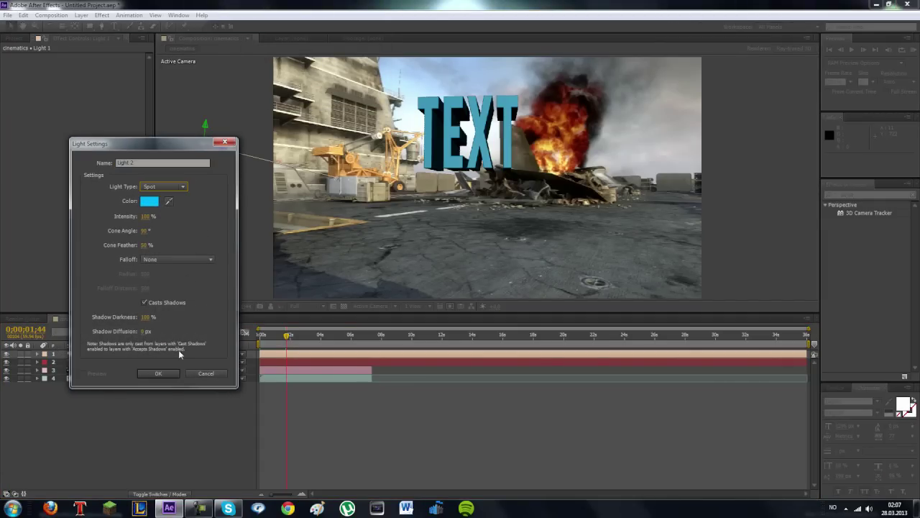
left_click(158, 374)
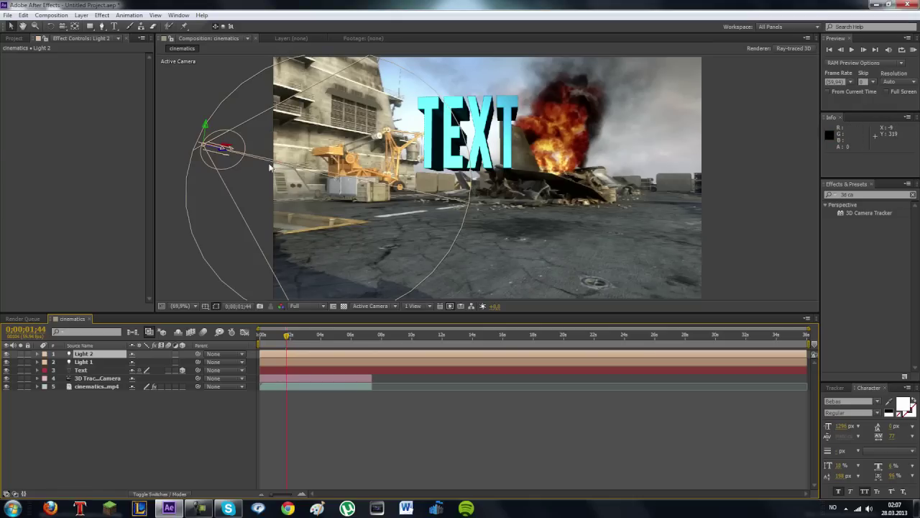
left_click_drag(225, 148, 97, 220)
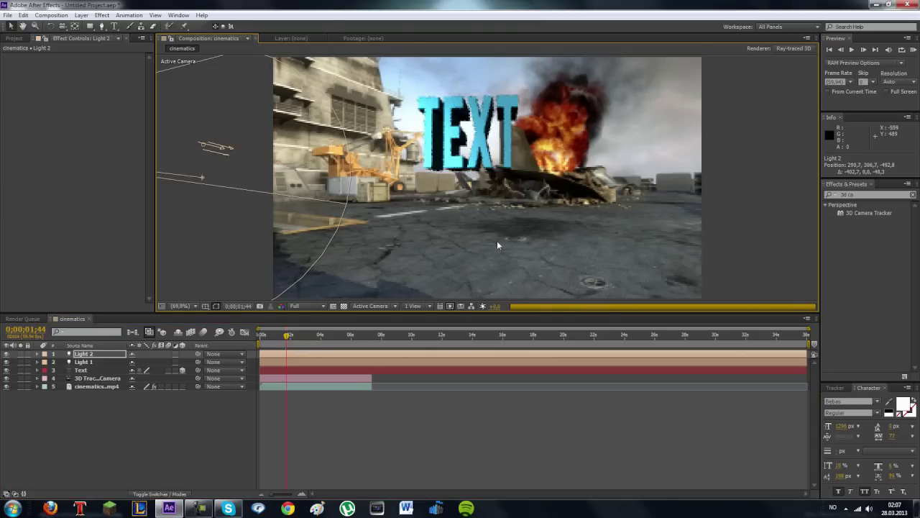
At 0;00;01;42, set the text layer's Specular Shininess to 100% and its Specular Intensity to 99% in the material options.
key("Page_Up")
key("Page_Up")
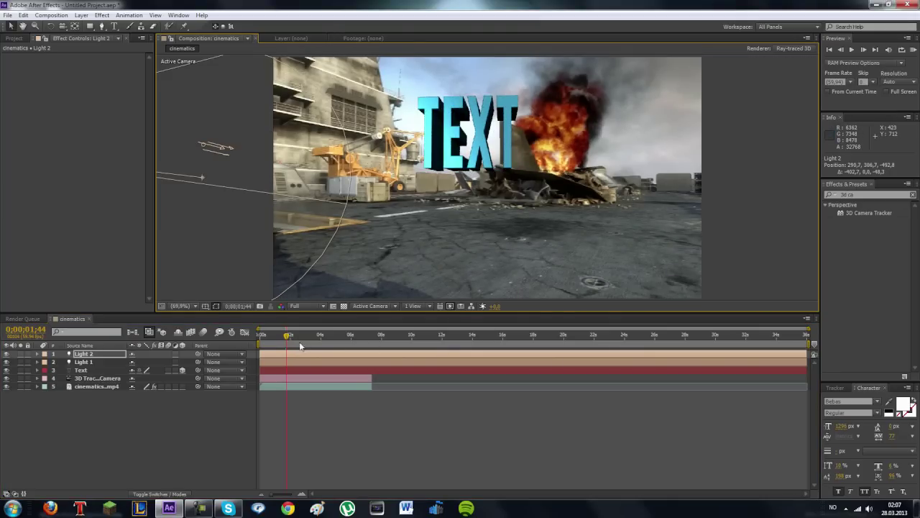
mouse_move(279, 343)
left_mouse_down()
mouse_move(263, 342)
mouse_move(287, 344)
left_mouse_up()
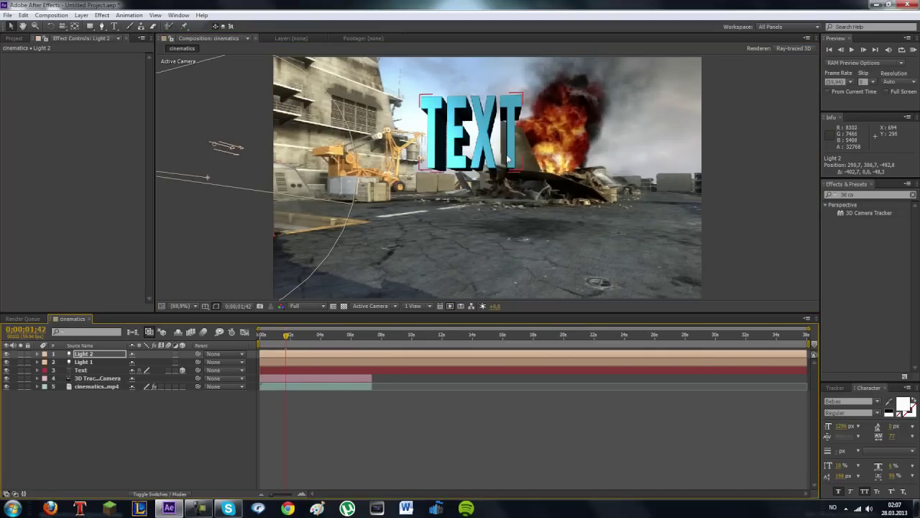
left_click(38, 371)
left_click(44, 394)
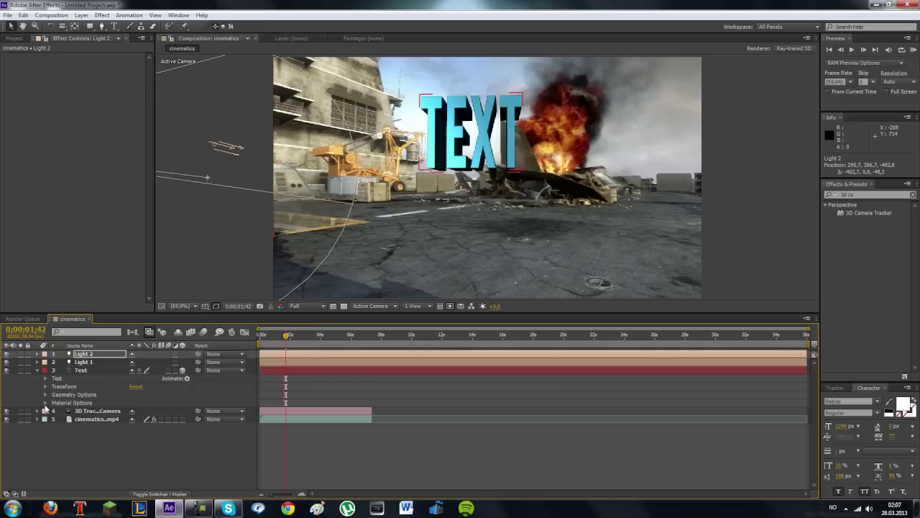
left_click(44, 403)
scroll(174, 429, "down", 2)
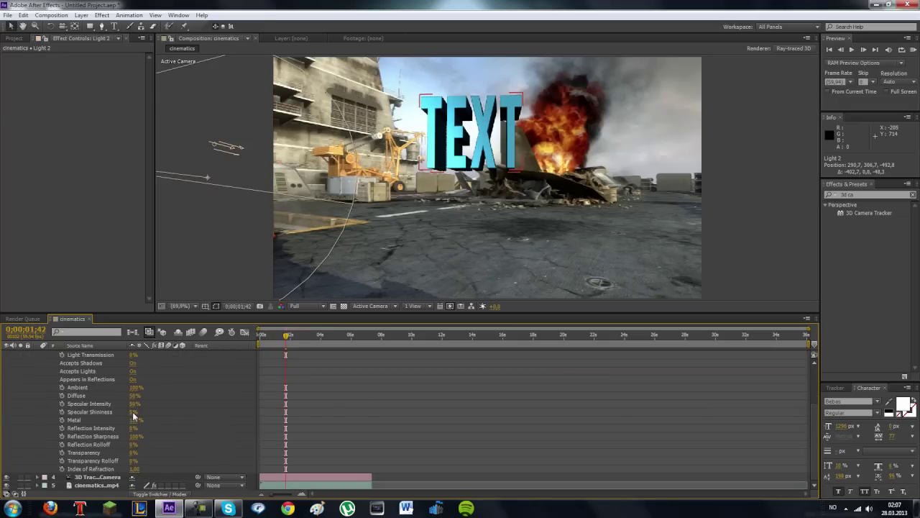
key("Return")
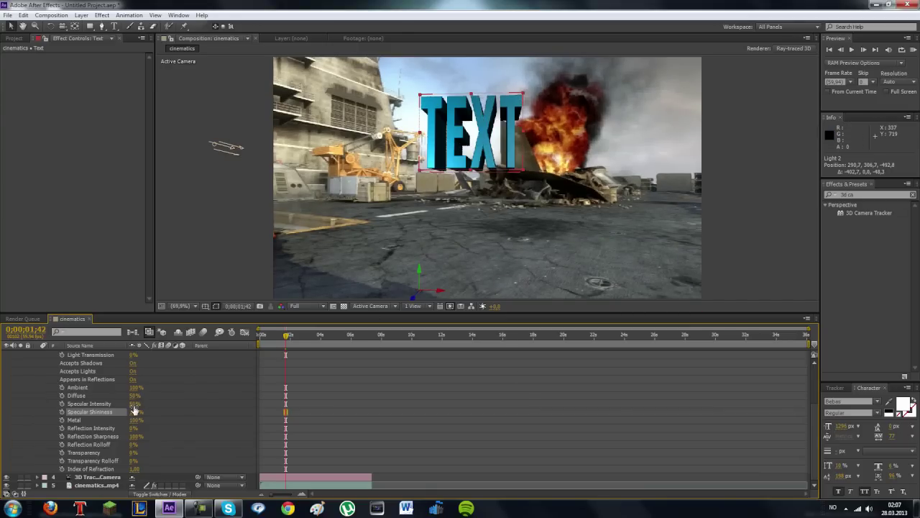
left_click_drag(133, 404, 190, 408)
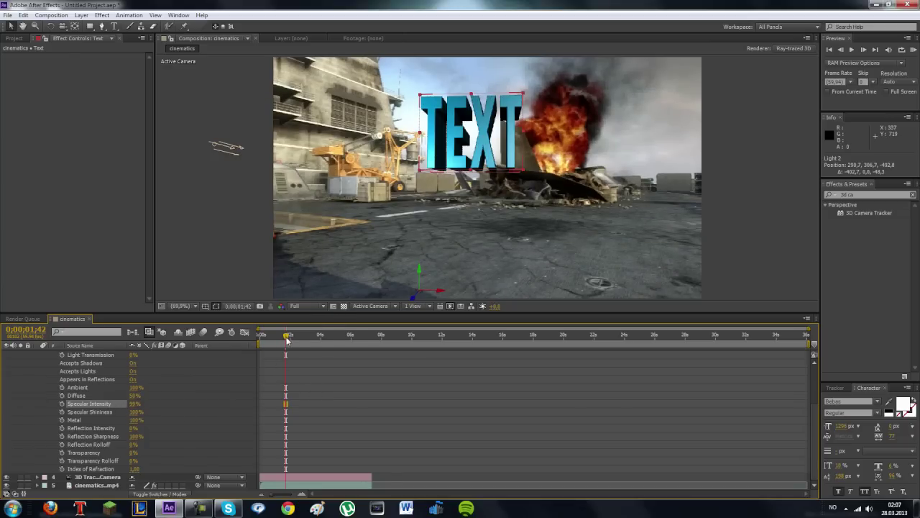
Go to the first frame and delete both the spot light and the parallel light from the composition.
left_click_drag(286, 339, 278, 339)
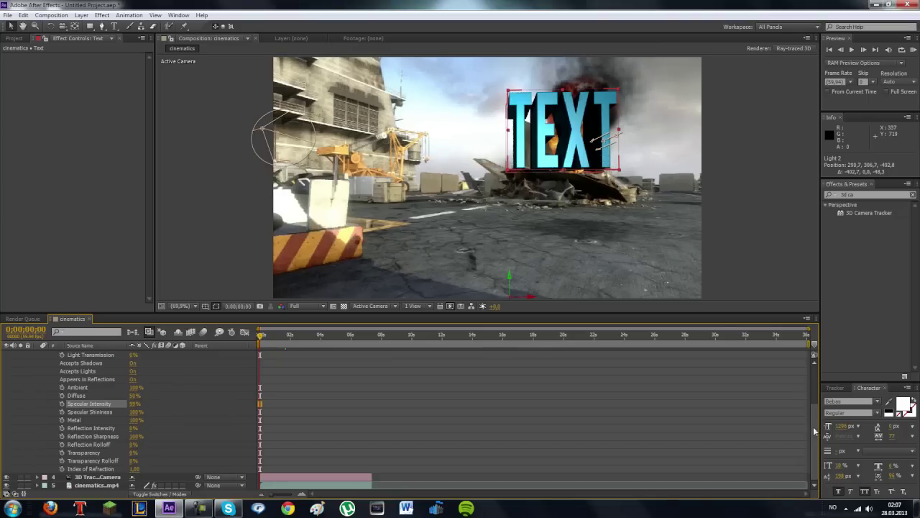
scroll(814, 429, "up", 3)
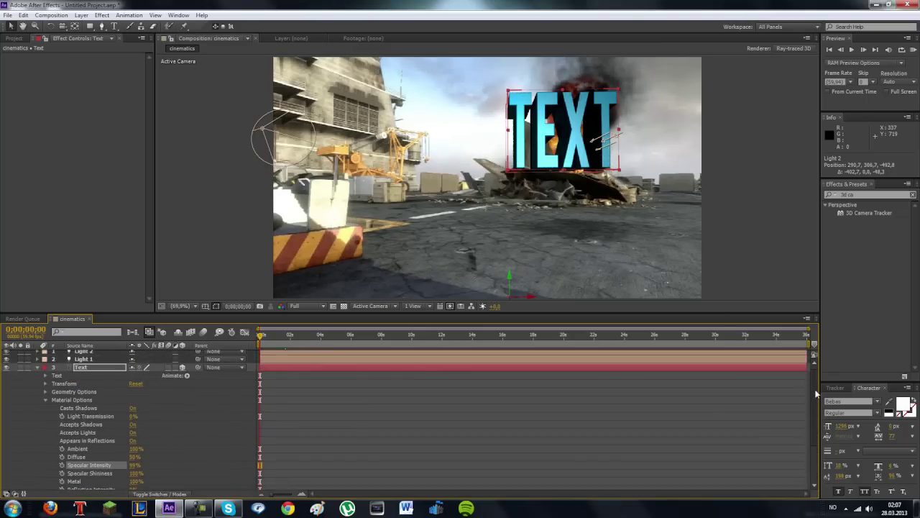
left_click(38, 372)
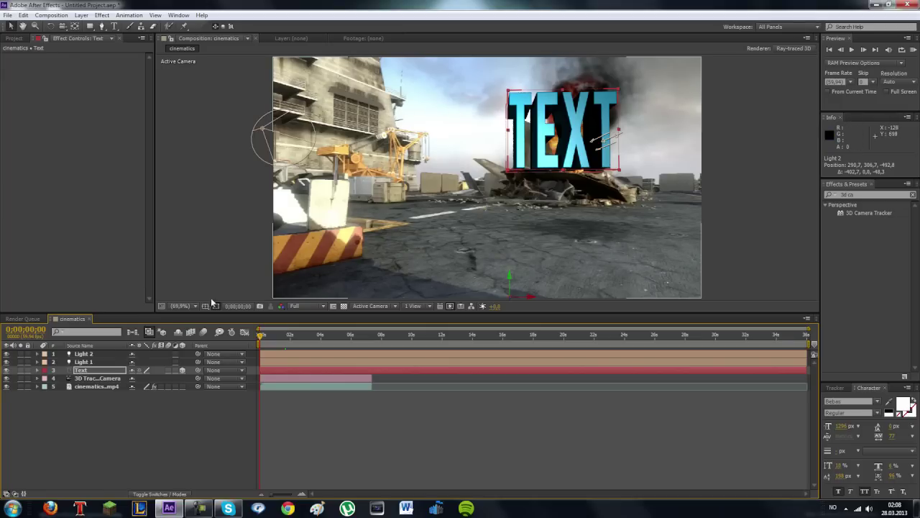
left_click(109, 353)
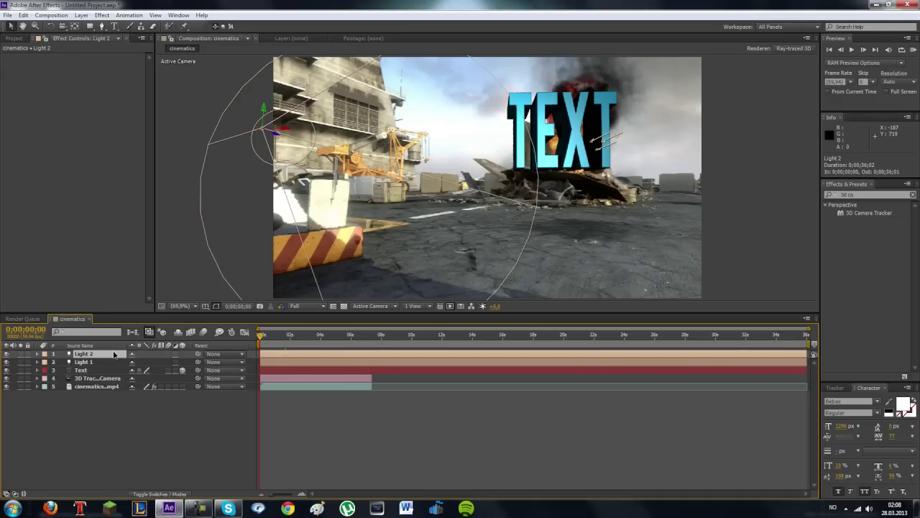
key("Delete")
left_click(82, 354)
key("KP_0")
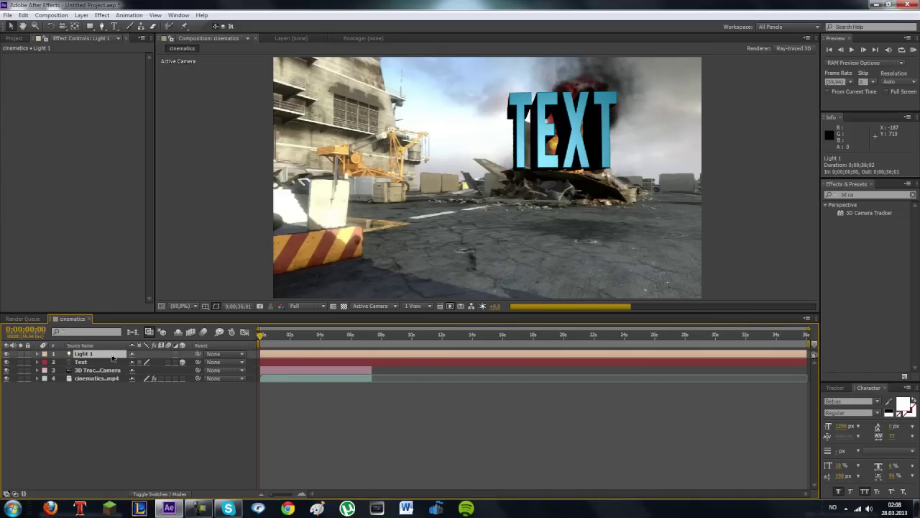
key("Delete")
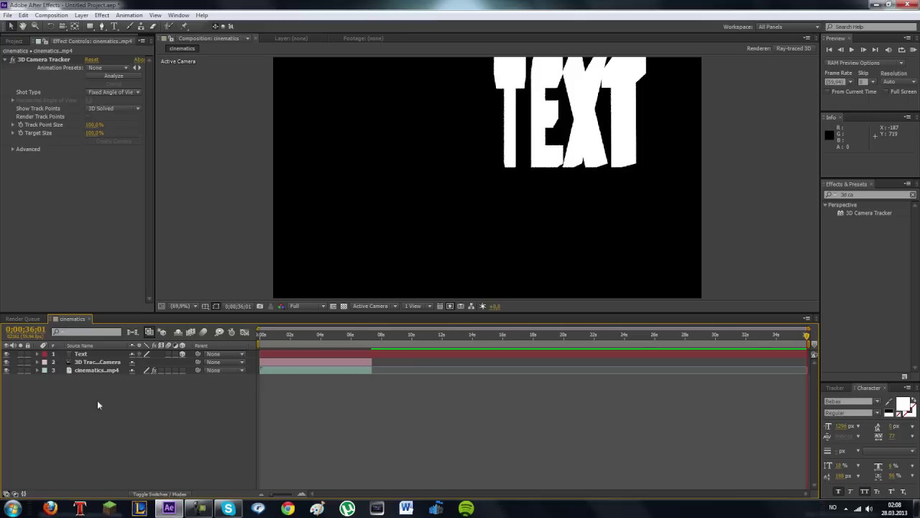
At 0;00;00;34, raise the text layer's Reflection Intensity to 100% in its material options and collapse the layer.
left_click(100, 371)
left_click(290, 336)
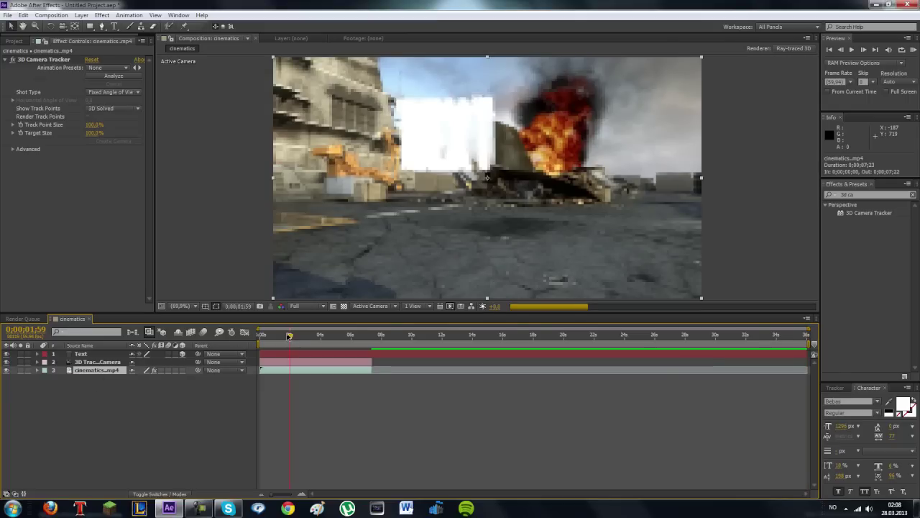
left_click(268, 336)
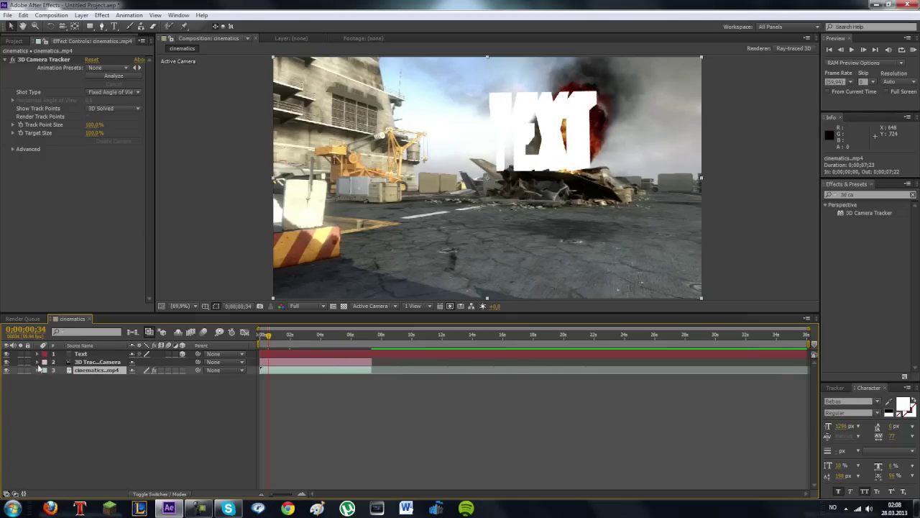
left_click(99, 354)
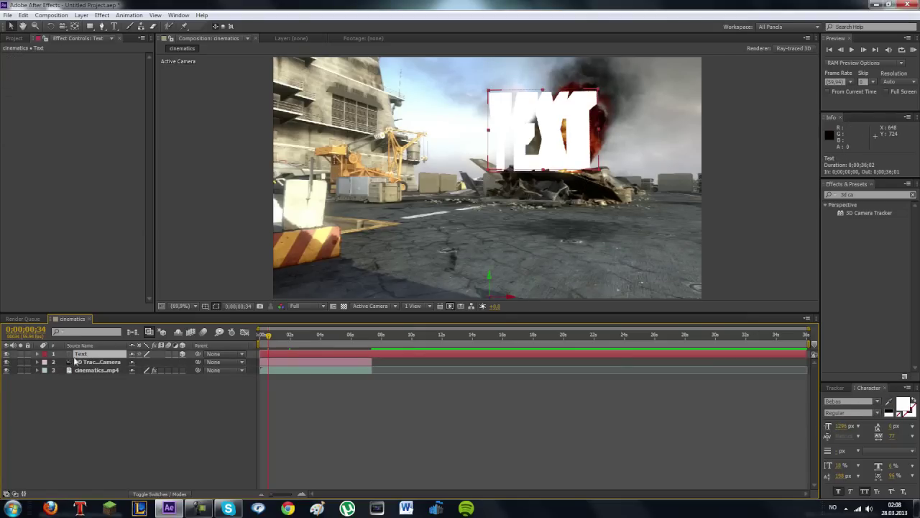
left_click(39, 357)
left_click(45, 386)
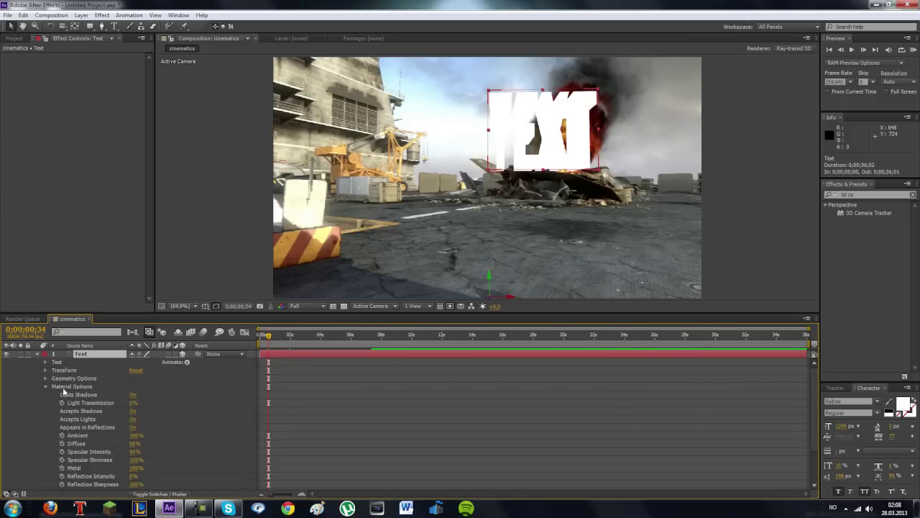
scroll(89, 389, "down", 3)
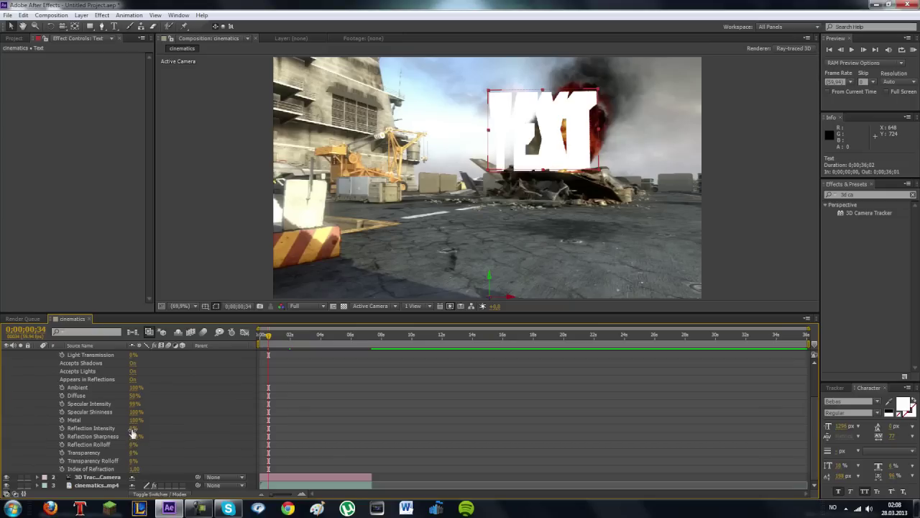
left_click_drag(132, 427, 189, 432)
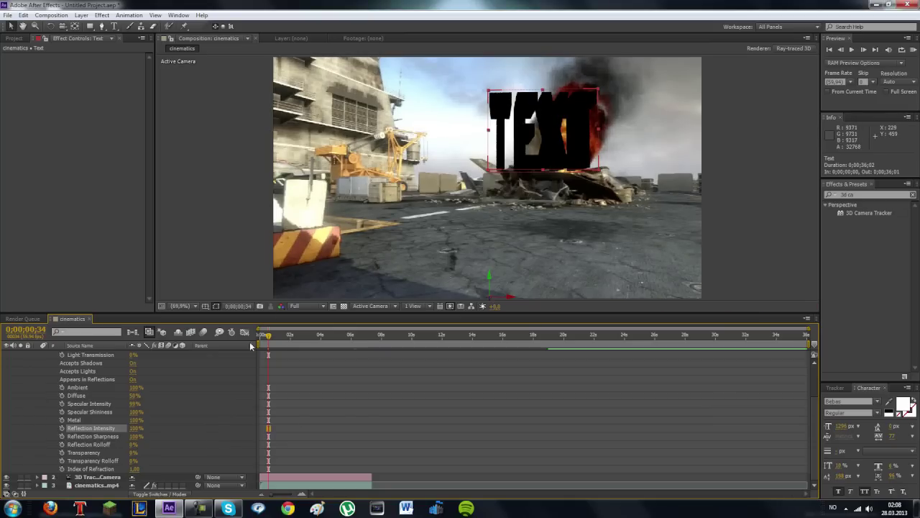
scroll(195, 394, "up", 3)
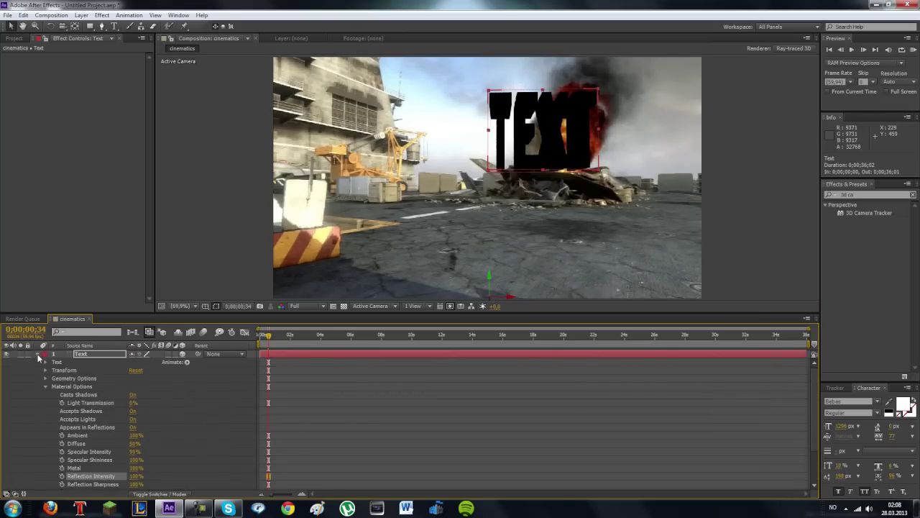
left_click(38, 355)
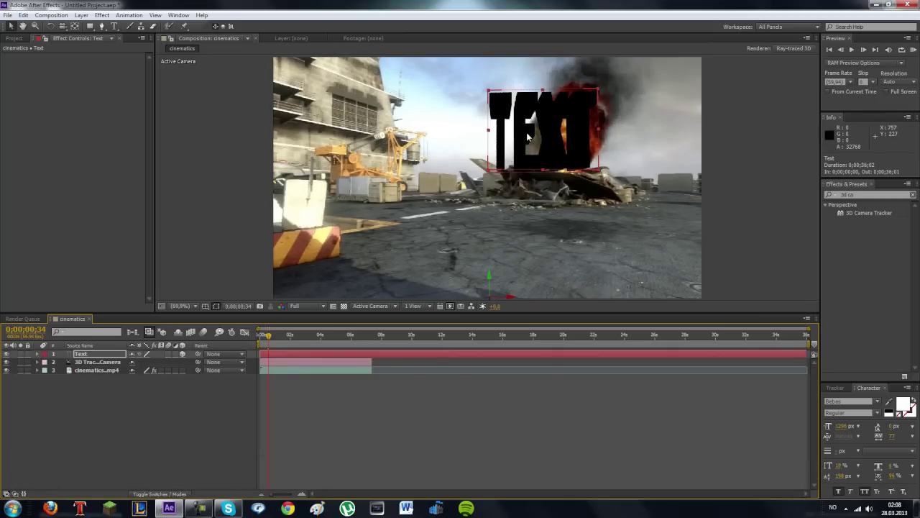
left_click(119, 411)
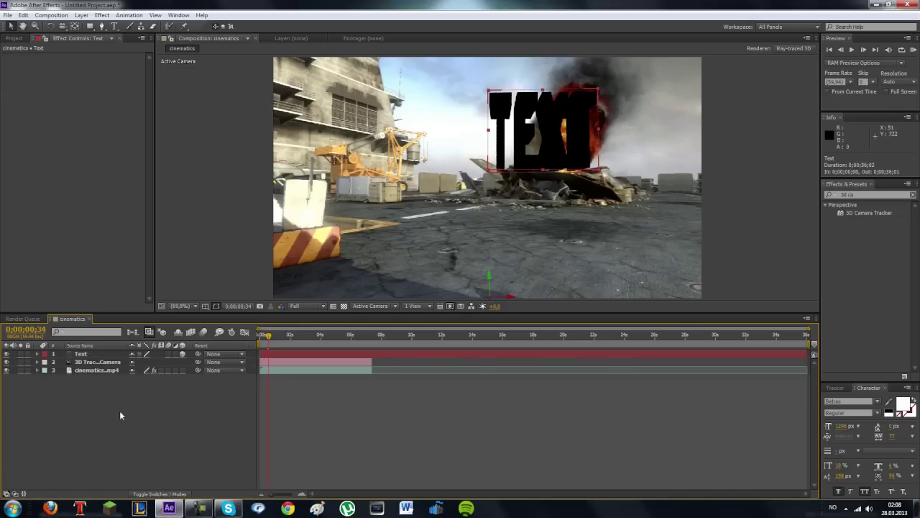
Duplicate the cinematics.mp4 layer, turn the copy into an environment layer, and check the text's reflections at 0;00;01;08.
left_click(96, 372)
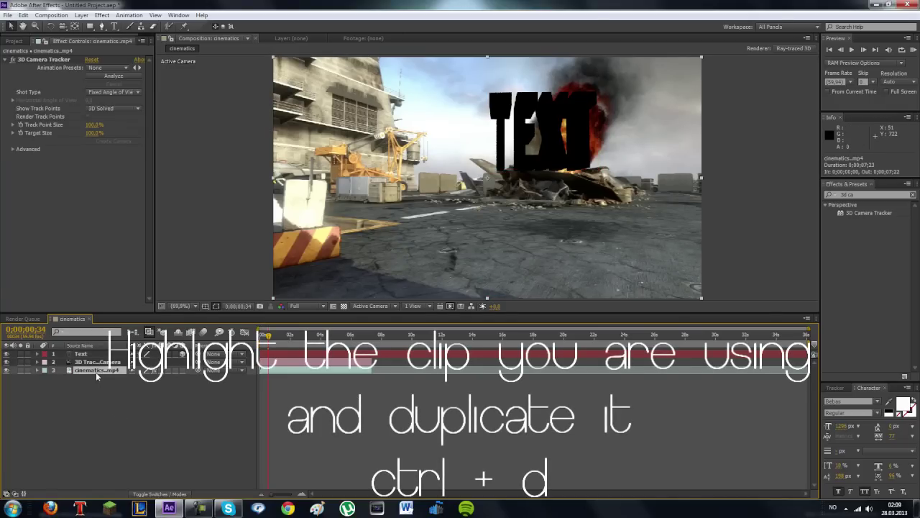
key("ctrl+d")
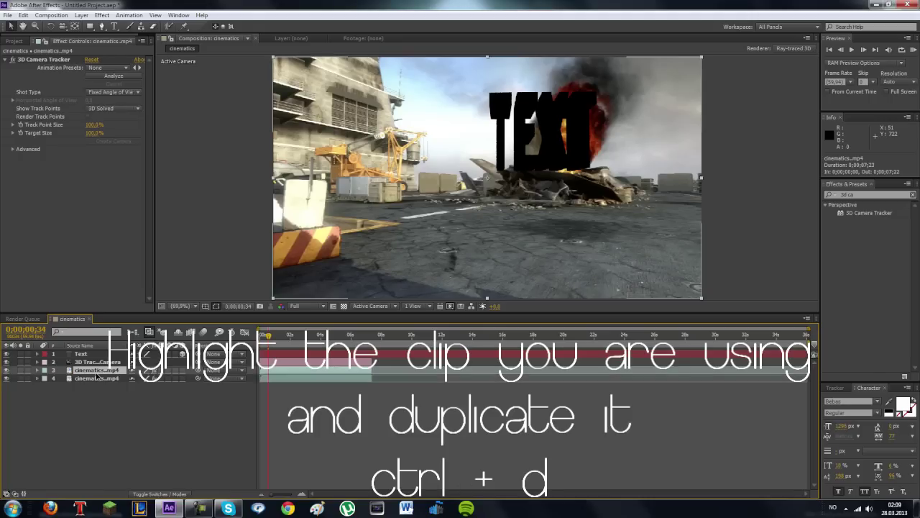
right_click(273, 374)
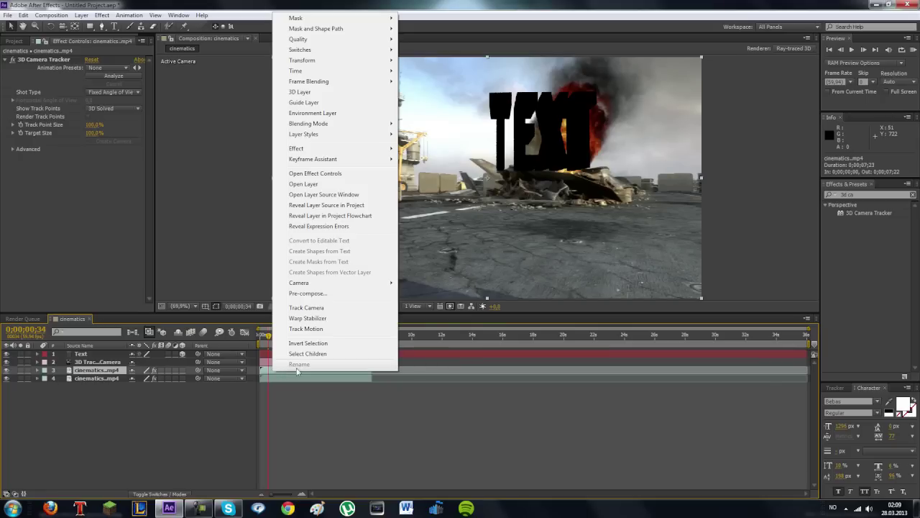
left_click(327, 113)
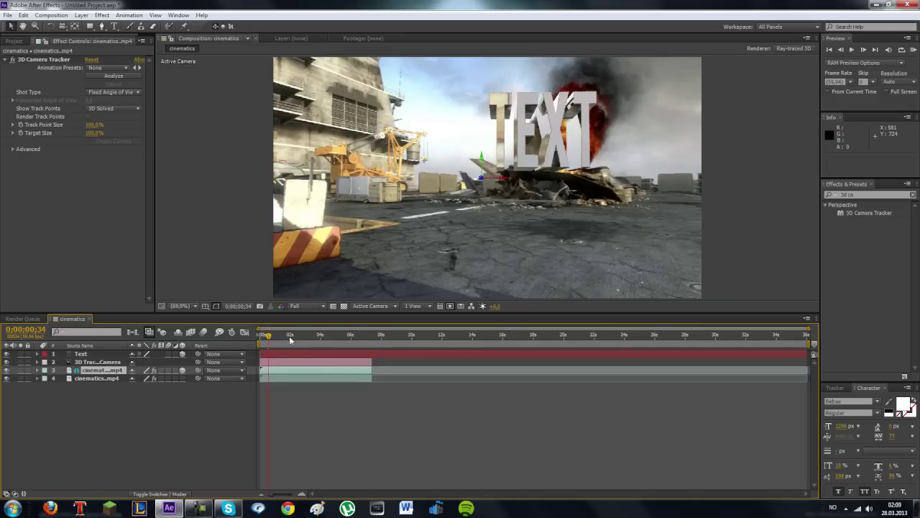
mouse_move(278, 343)
left_mouse_down()
mouse_move(305, 346)
mouse_move(277, 349)
left_mouse_up()
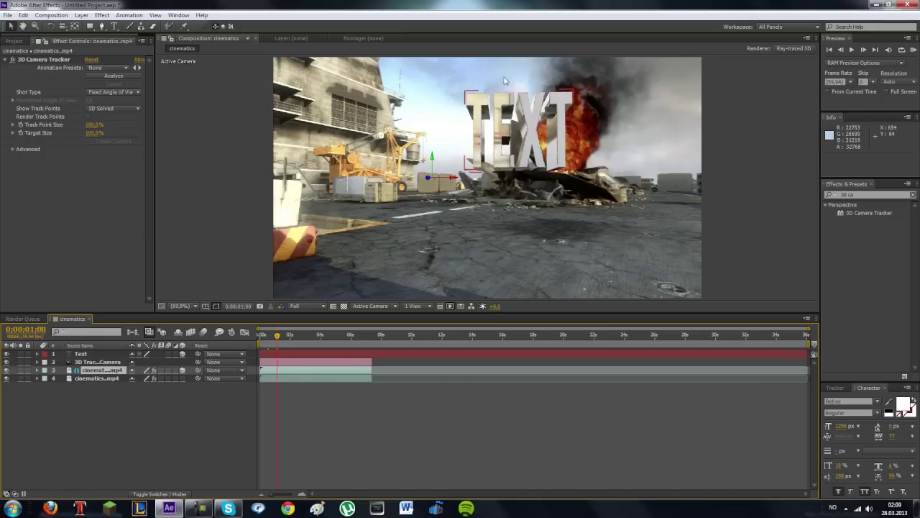
Set the text layer's Bevel Depth to 3 in its geometry options.
left_click(84, 353)
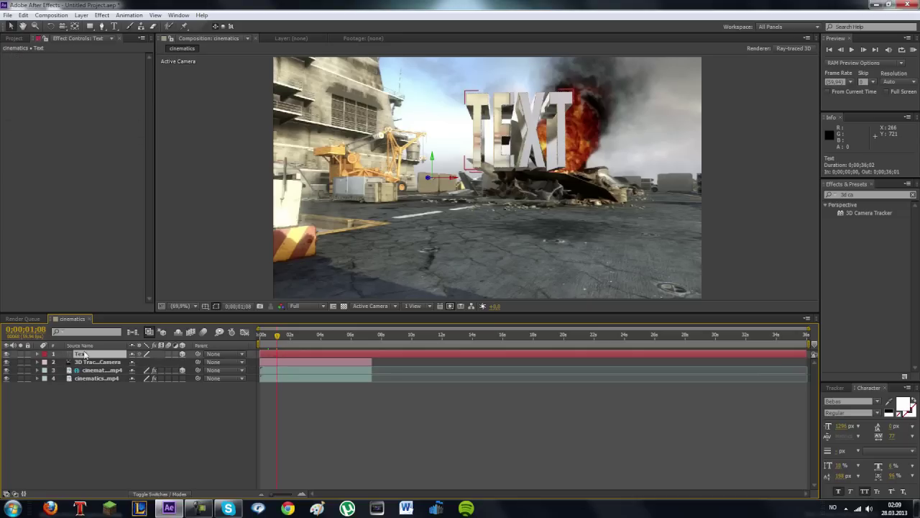
left_click(39, 354)
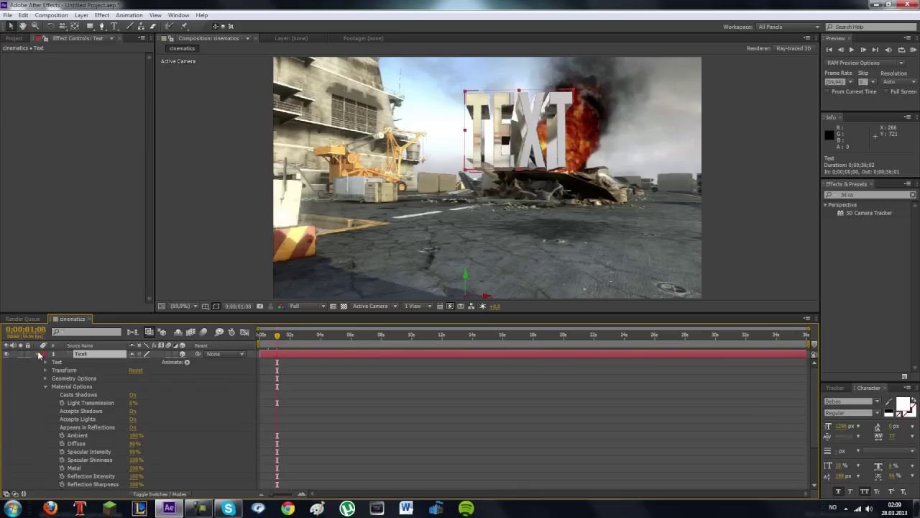
left_click(45, 387)
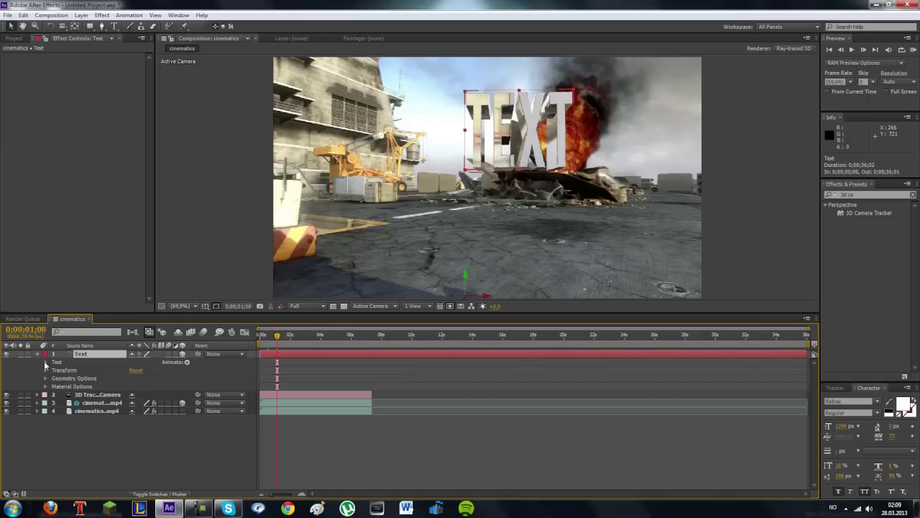
left_click(43, 362)
left_click(44, 362)
left_click(45, 378)
left_click(133, 395)
type("3")
key("Return")
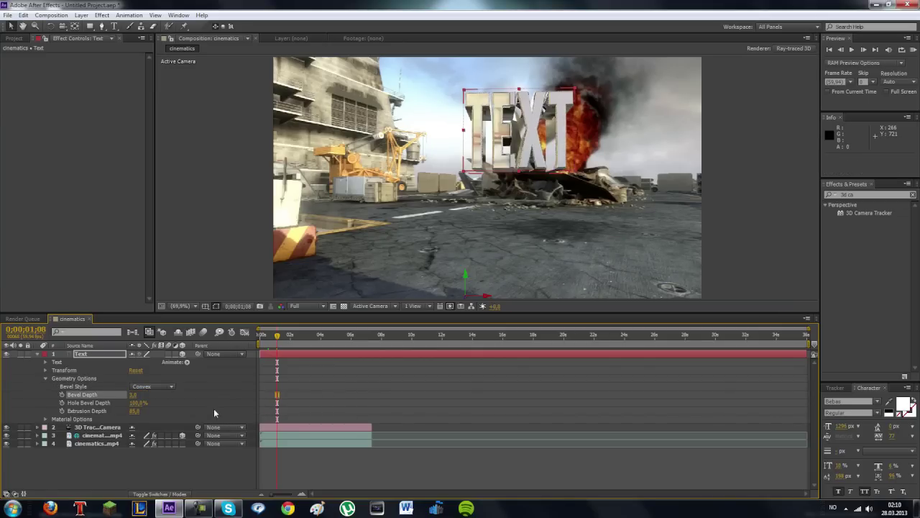
Set the text layer's Bevel Depth to 1.
left_click(133, 395)
type("1")
key("Return")
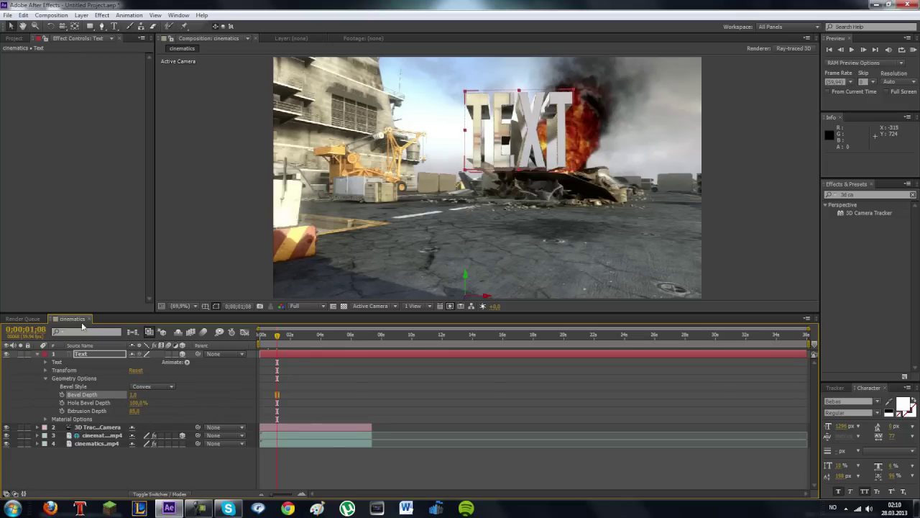
Replace the 3D text's wording with "tutorial" and preview it at 0;00;02;58 and 0;00;01;52.
double_click(81, 354)
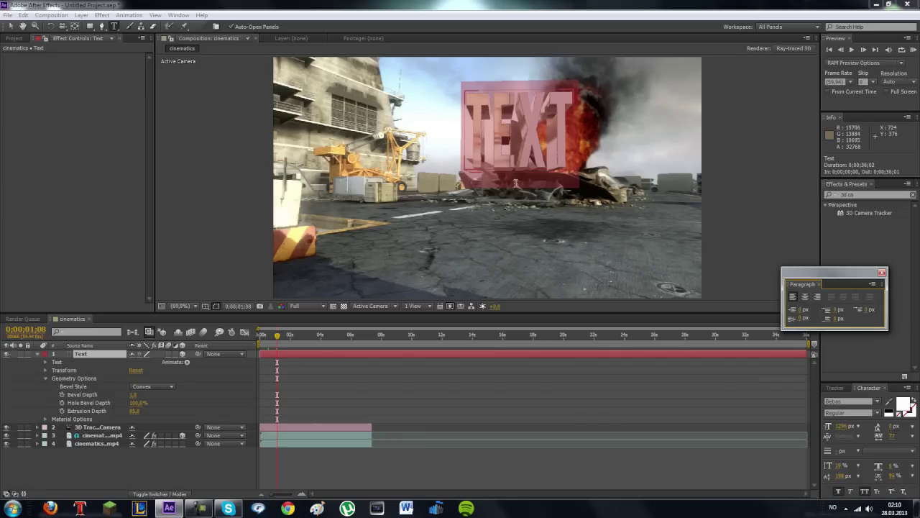
key("Escape")
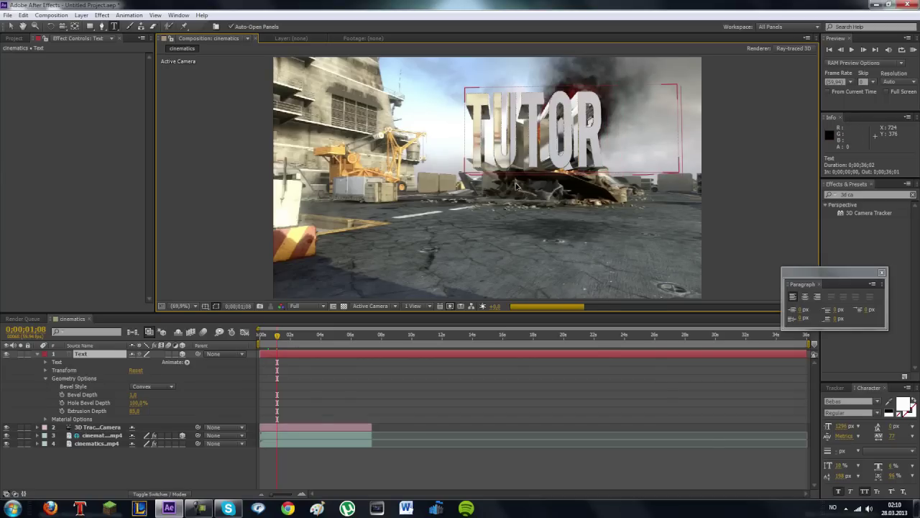
left_click(883, 273)
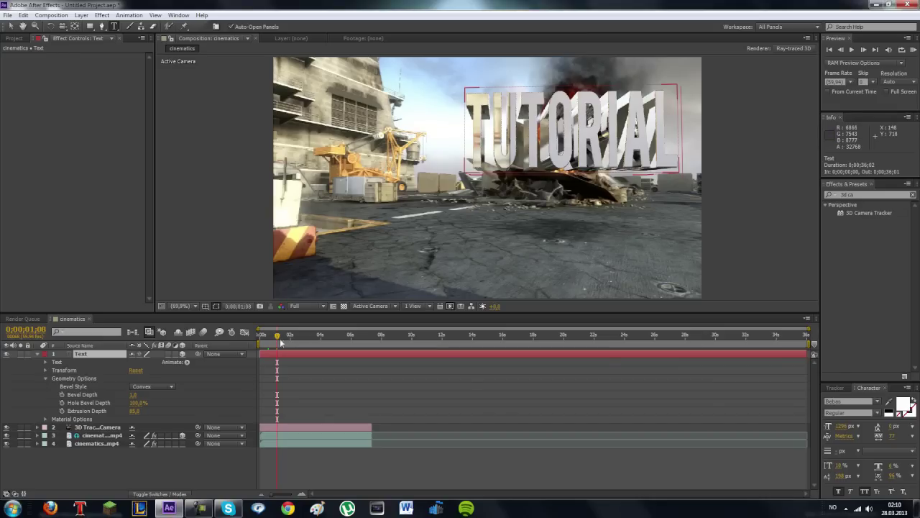
left_click_drag(277, 338, 306, 351)
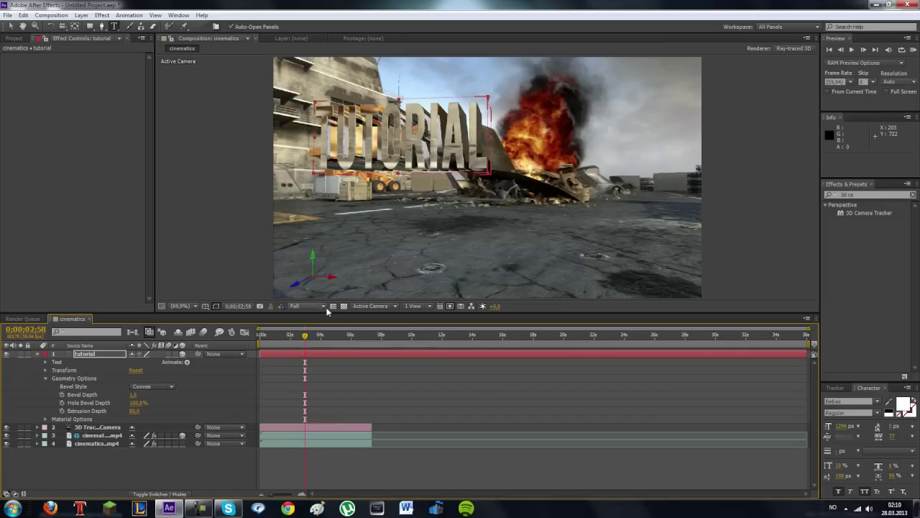
left_click_drag(325, 338, 291, 343)
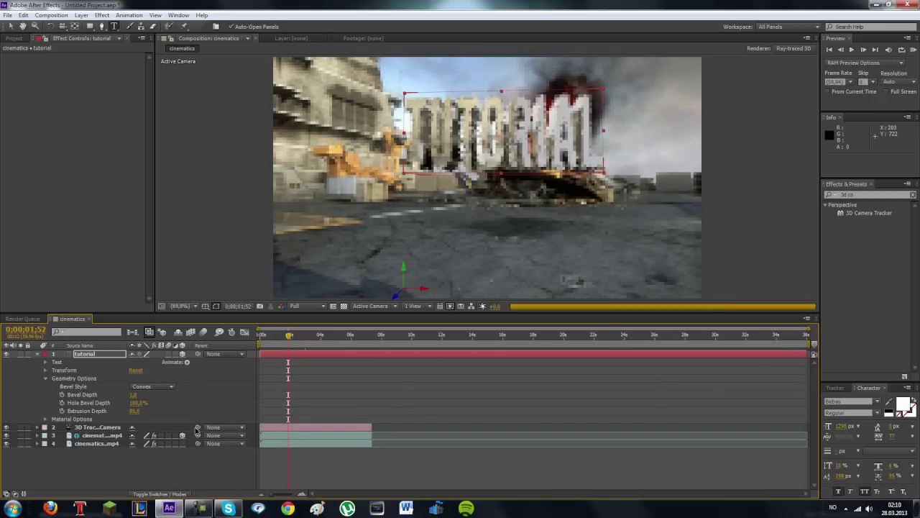